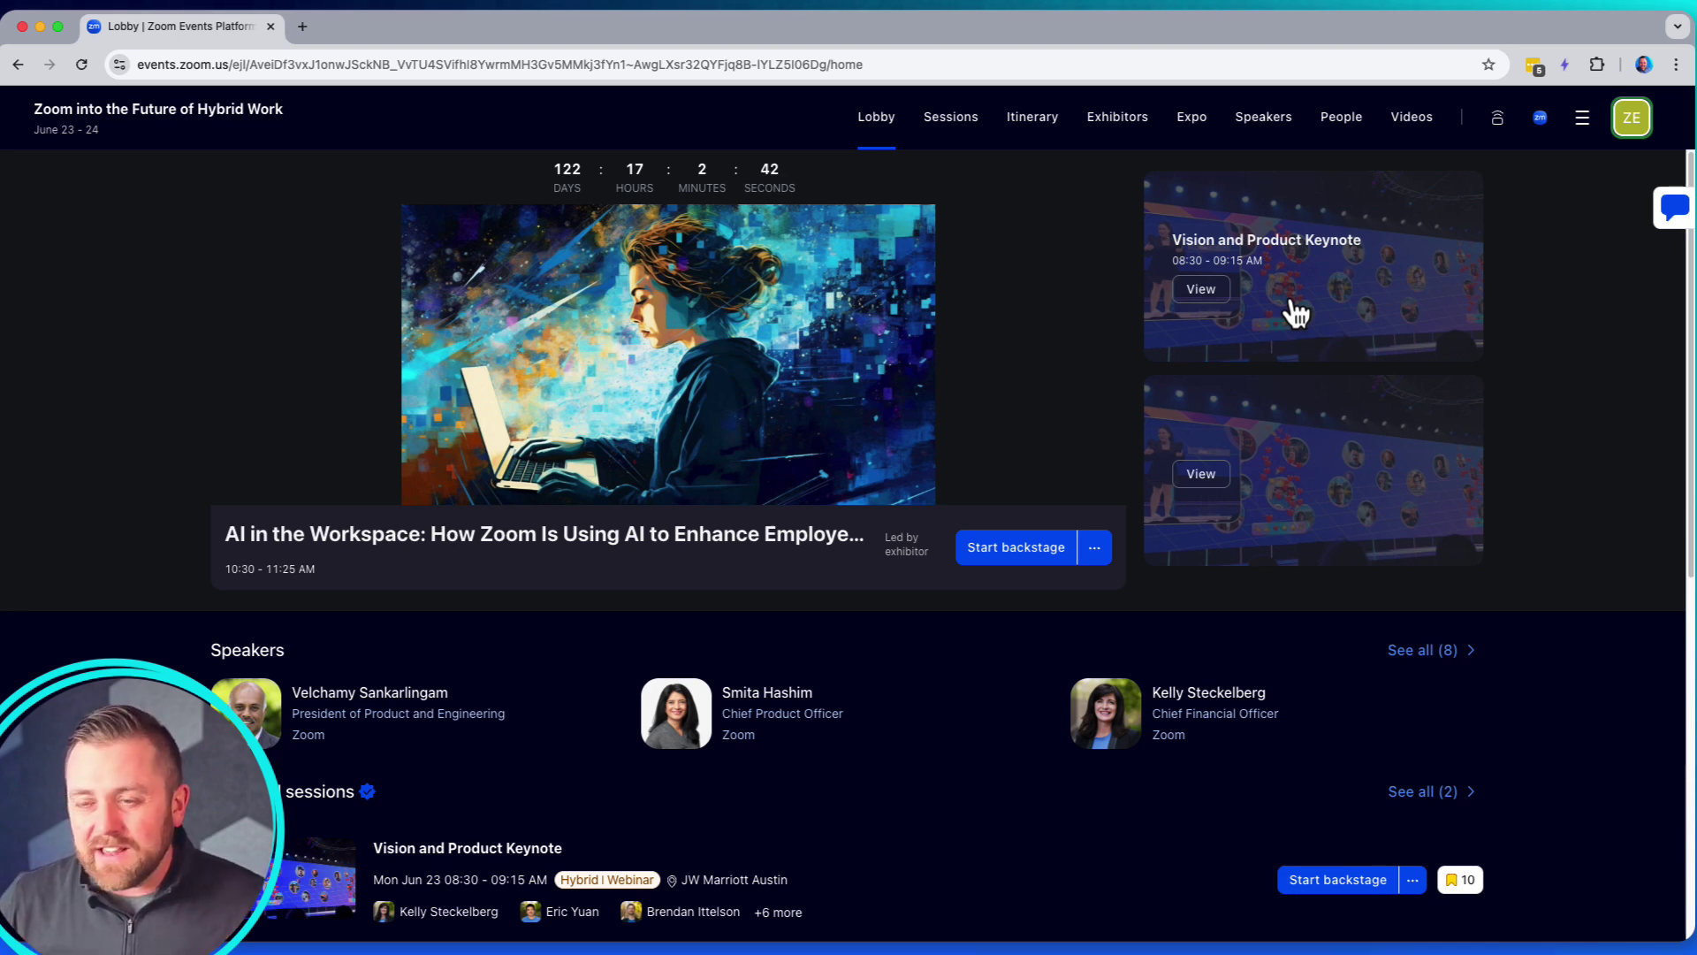
Step: Load the Vision and Product Keynote card into the lobby's main player
left_click(1296, 311)
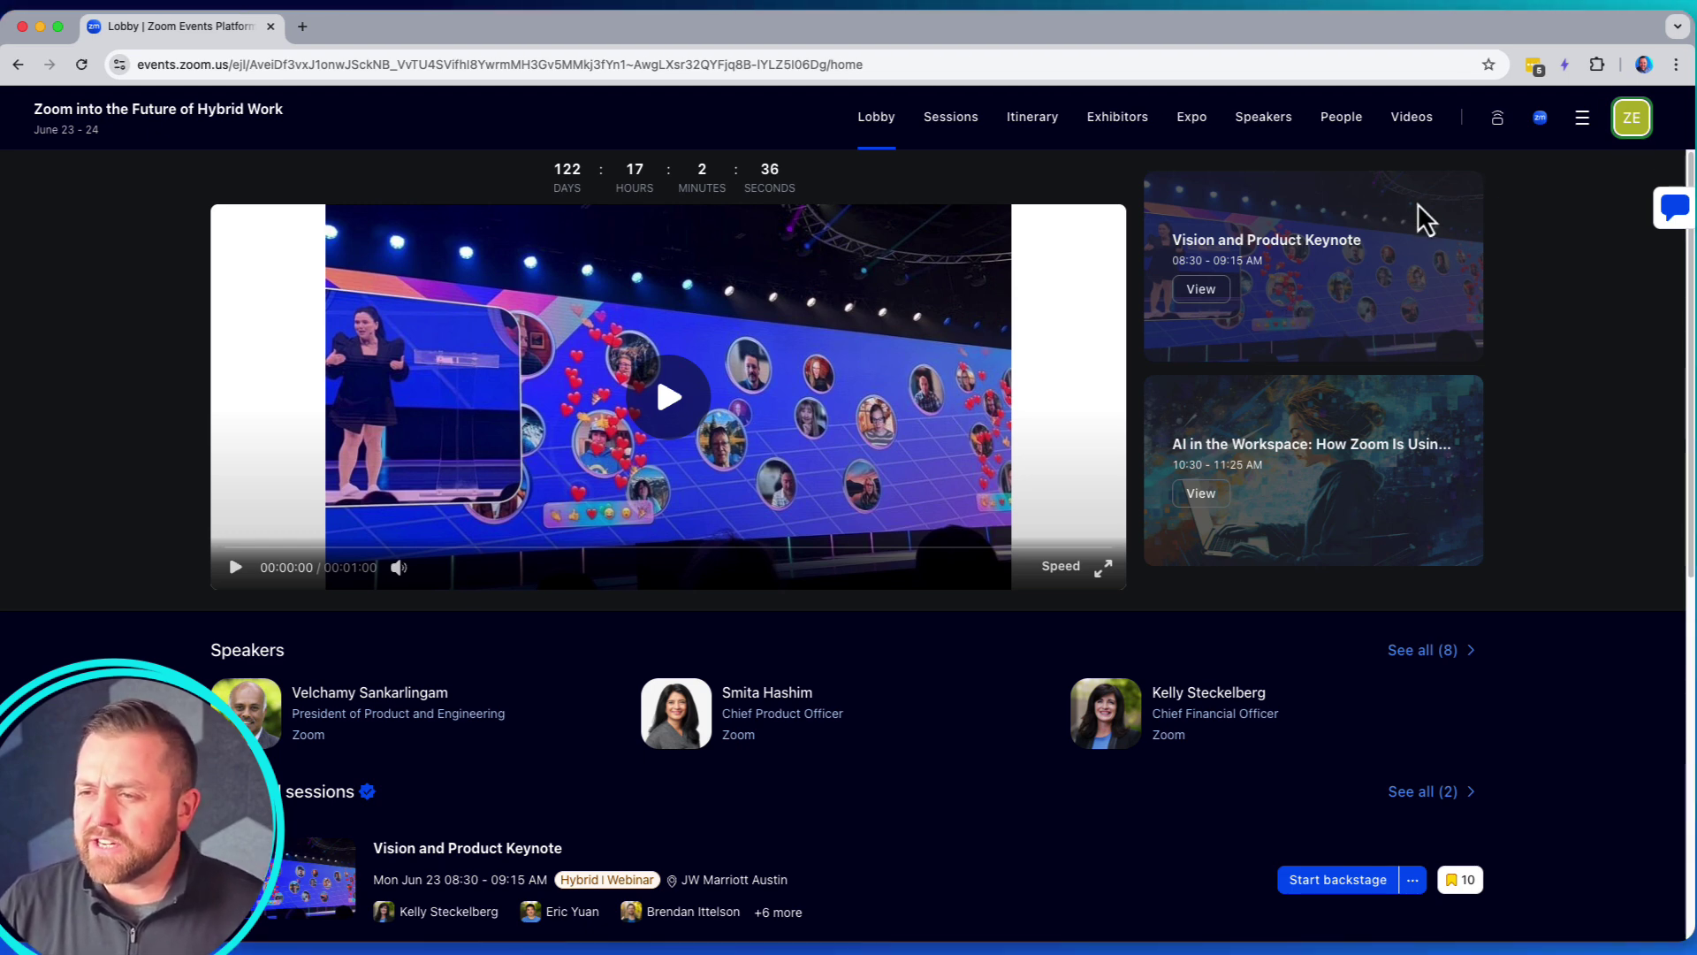
Step: Go to the Expo floor and walk the avatar across it
left_click(1193, 117)
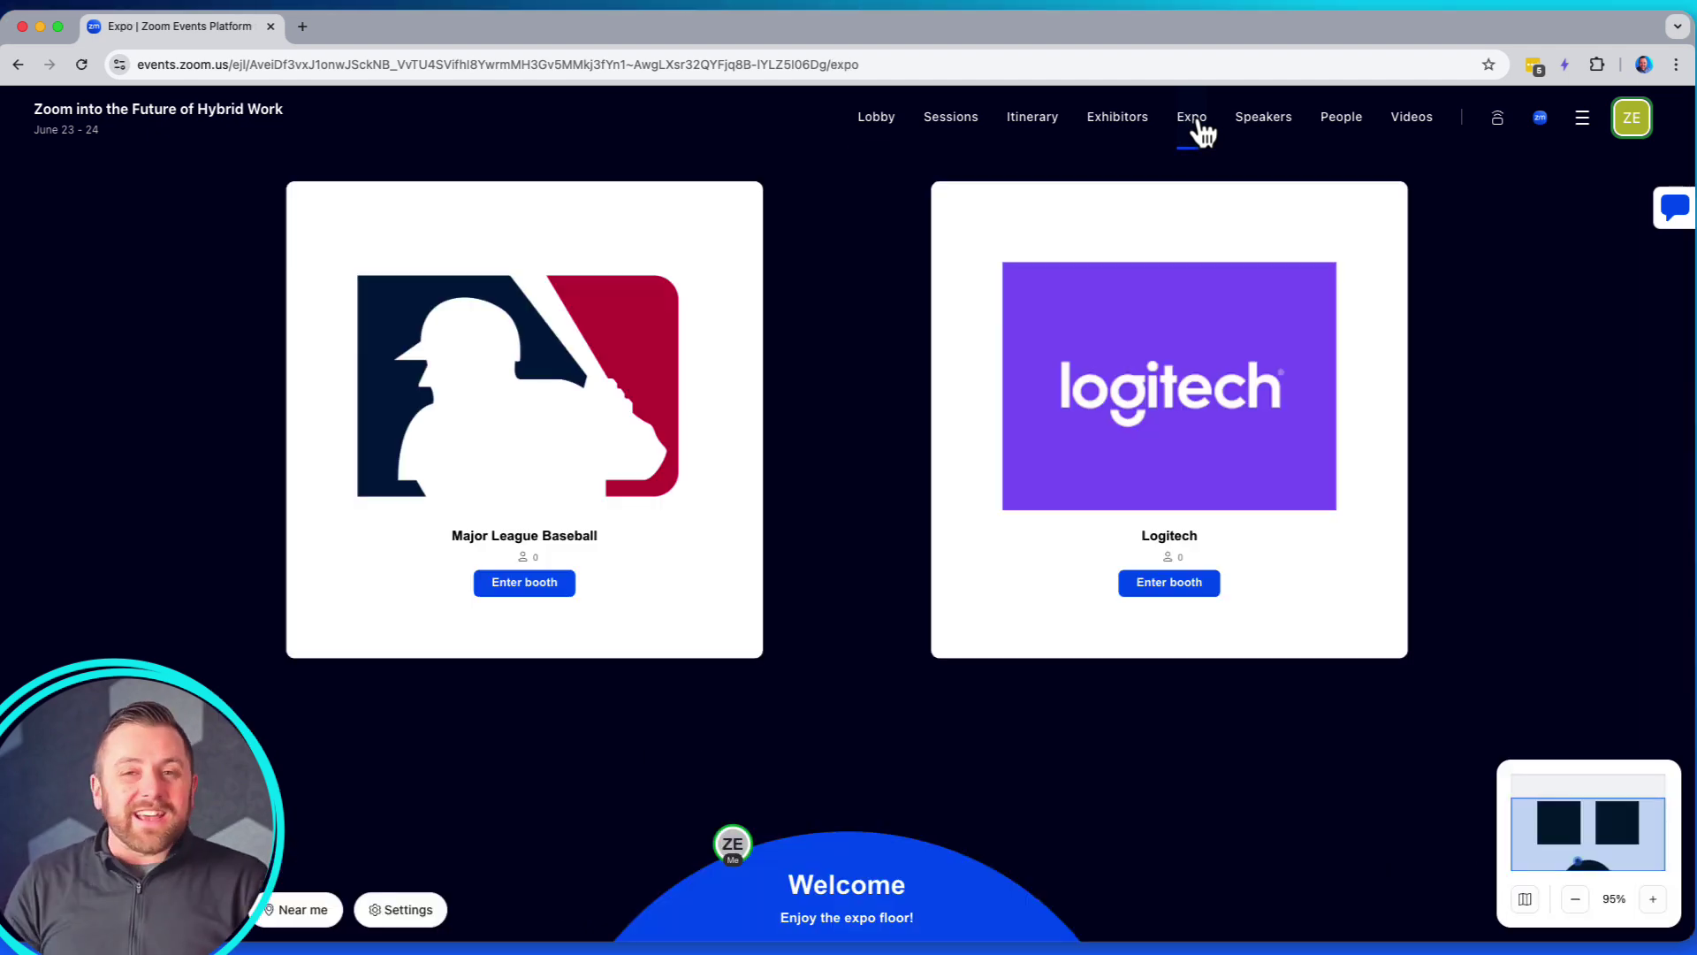
left_click(842, 740)
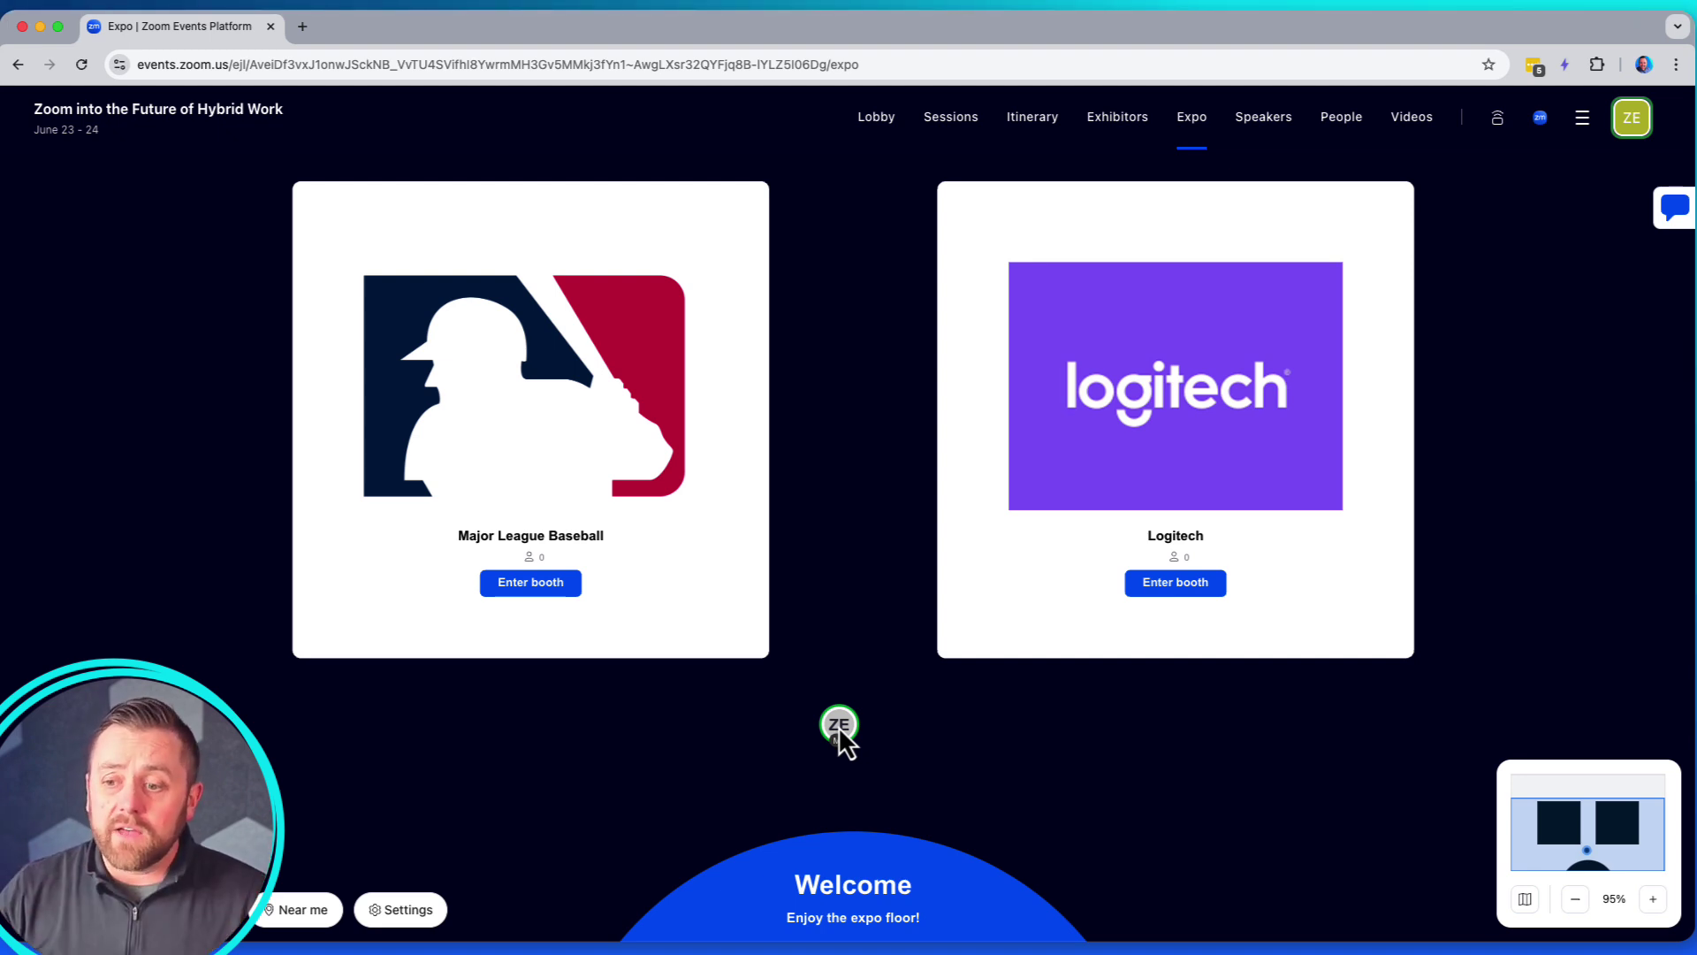
left_click(840, 654)
left_click(597, 729)
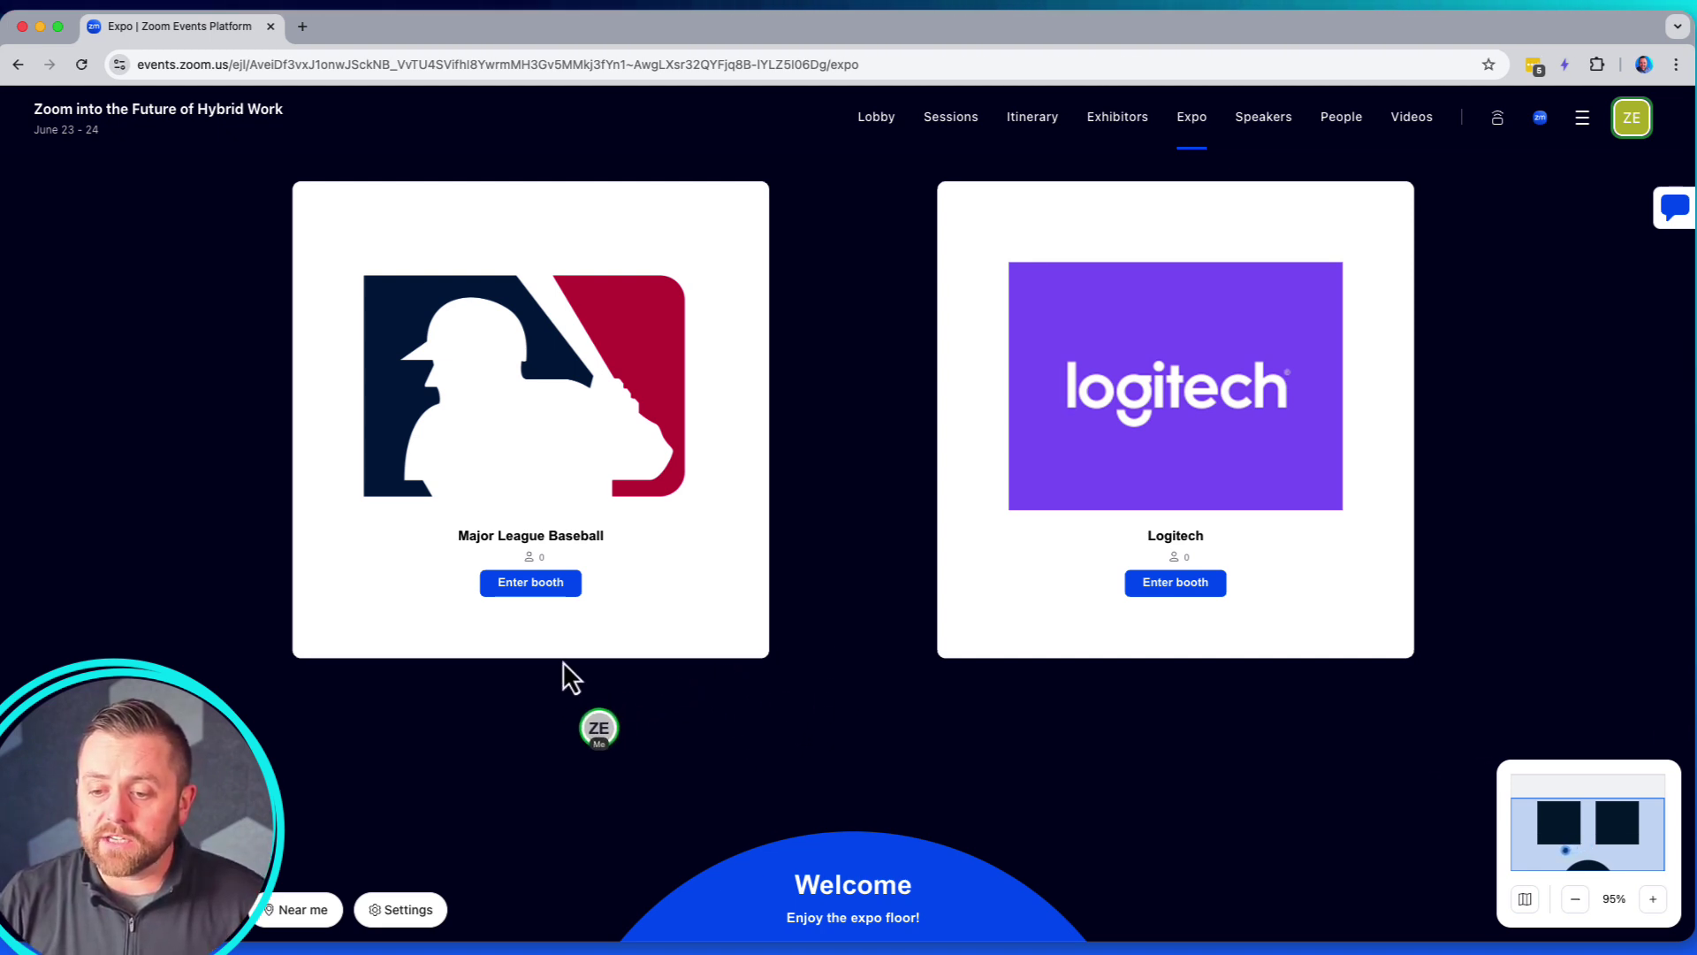
left_click(562, 660)
Step: Bring the avatar up to Logitech and enter the Logitech booth
left_click(864, 664)
left_click(1096, 714)
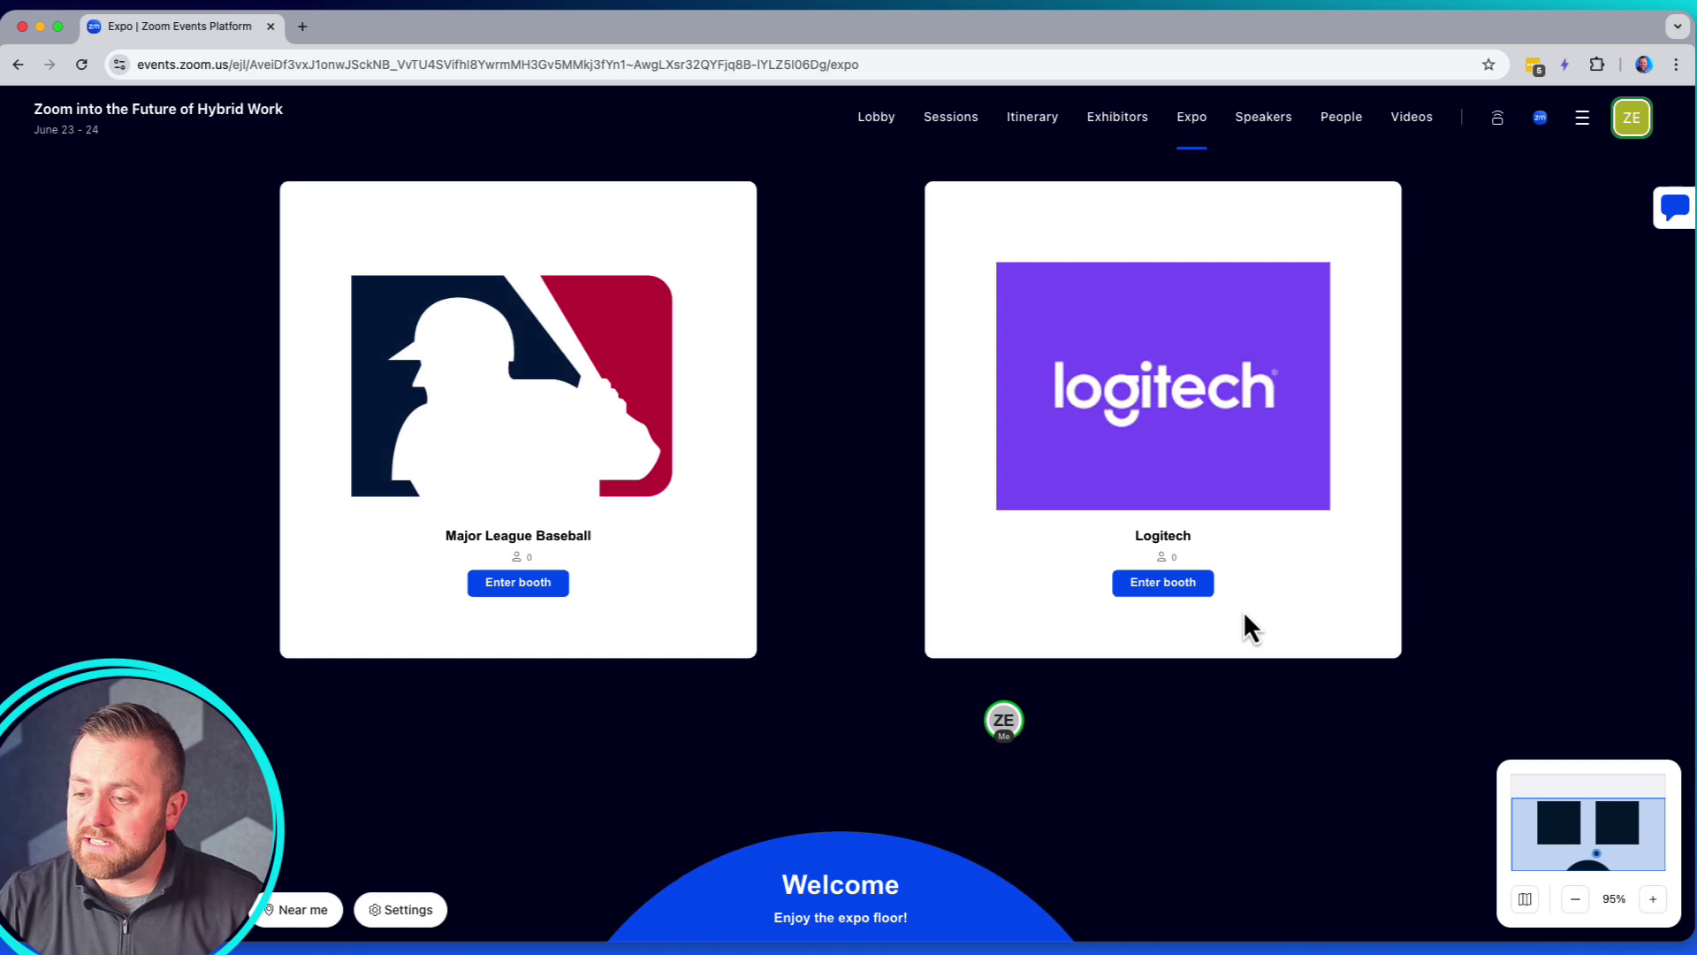
left_click(1224, 620)
left_click(1168, 587)
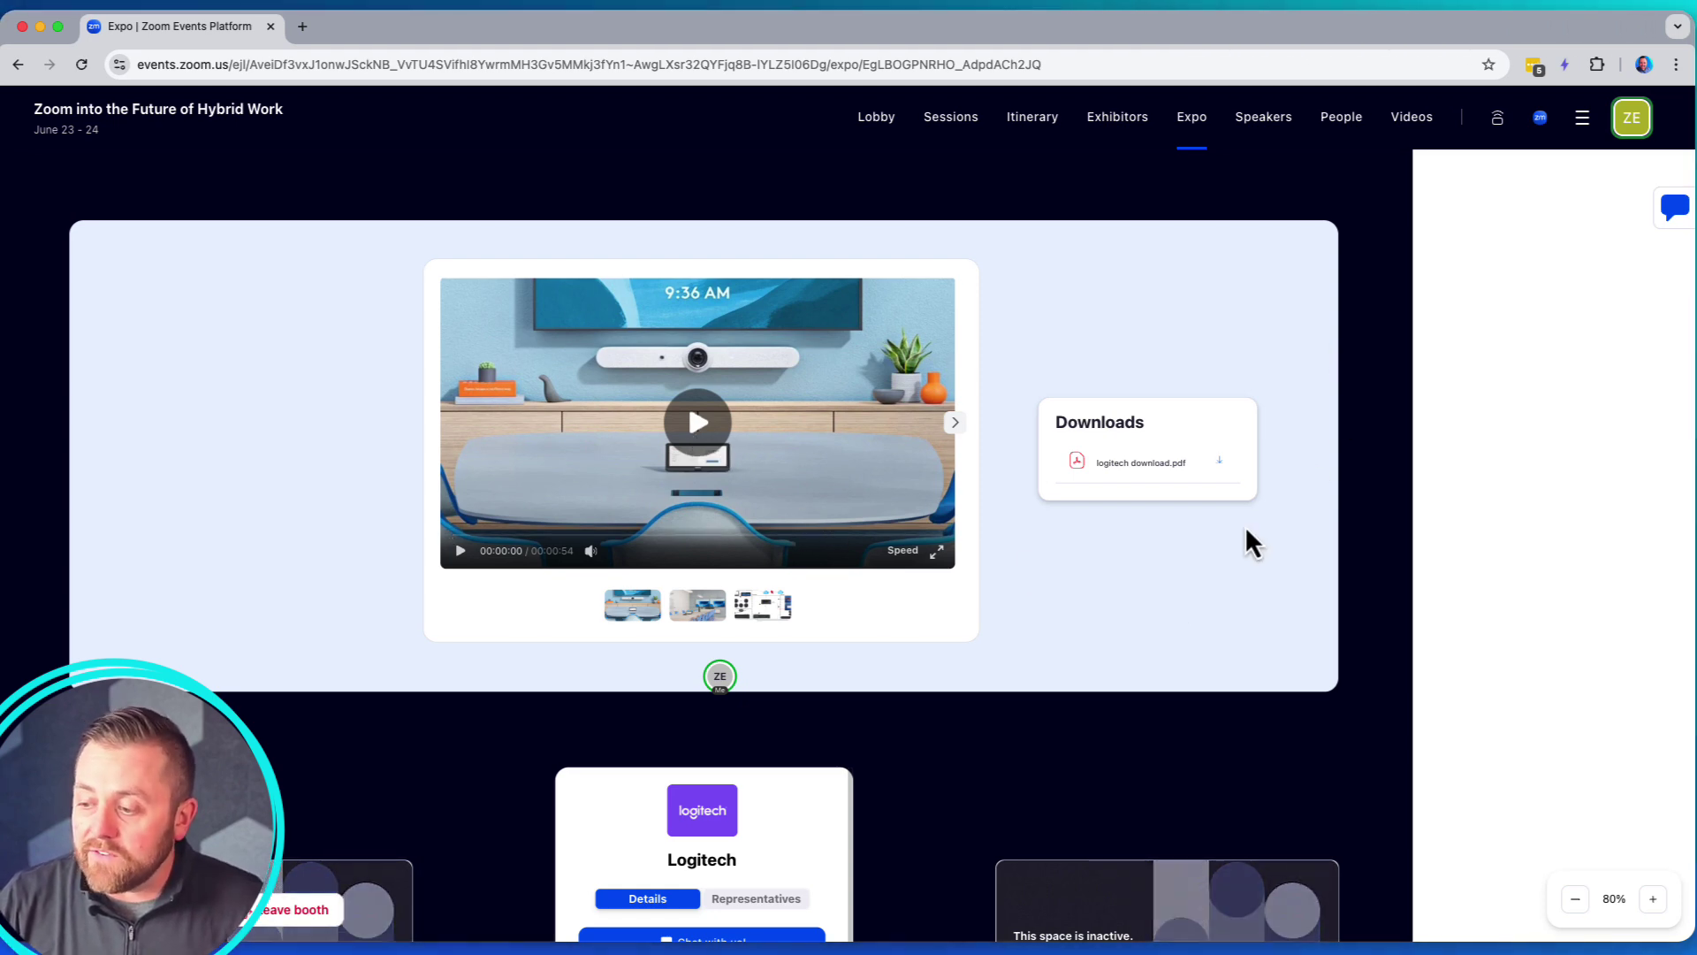
Step: Show the conference room gallery image, move the avatar down, and open then close the Logitech chat
left_click(697, 607)
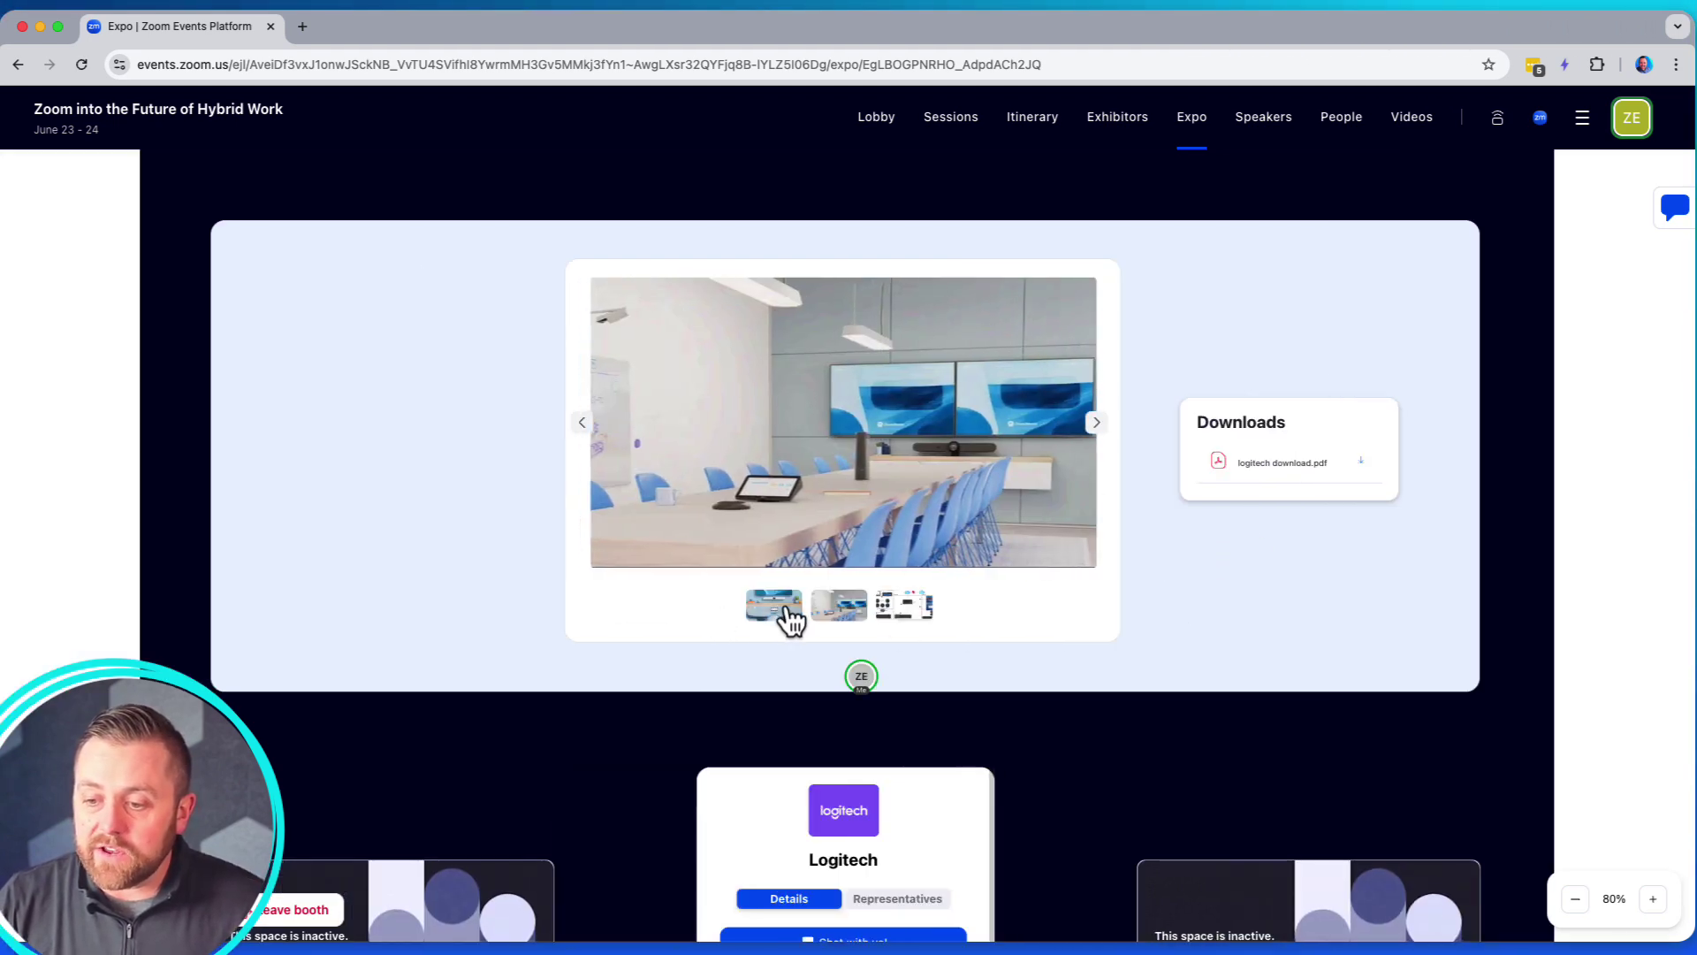
left_click(1038, 759)
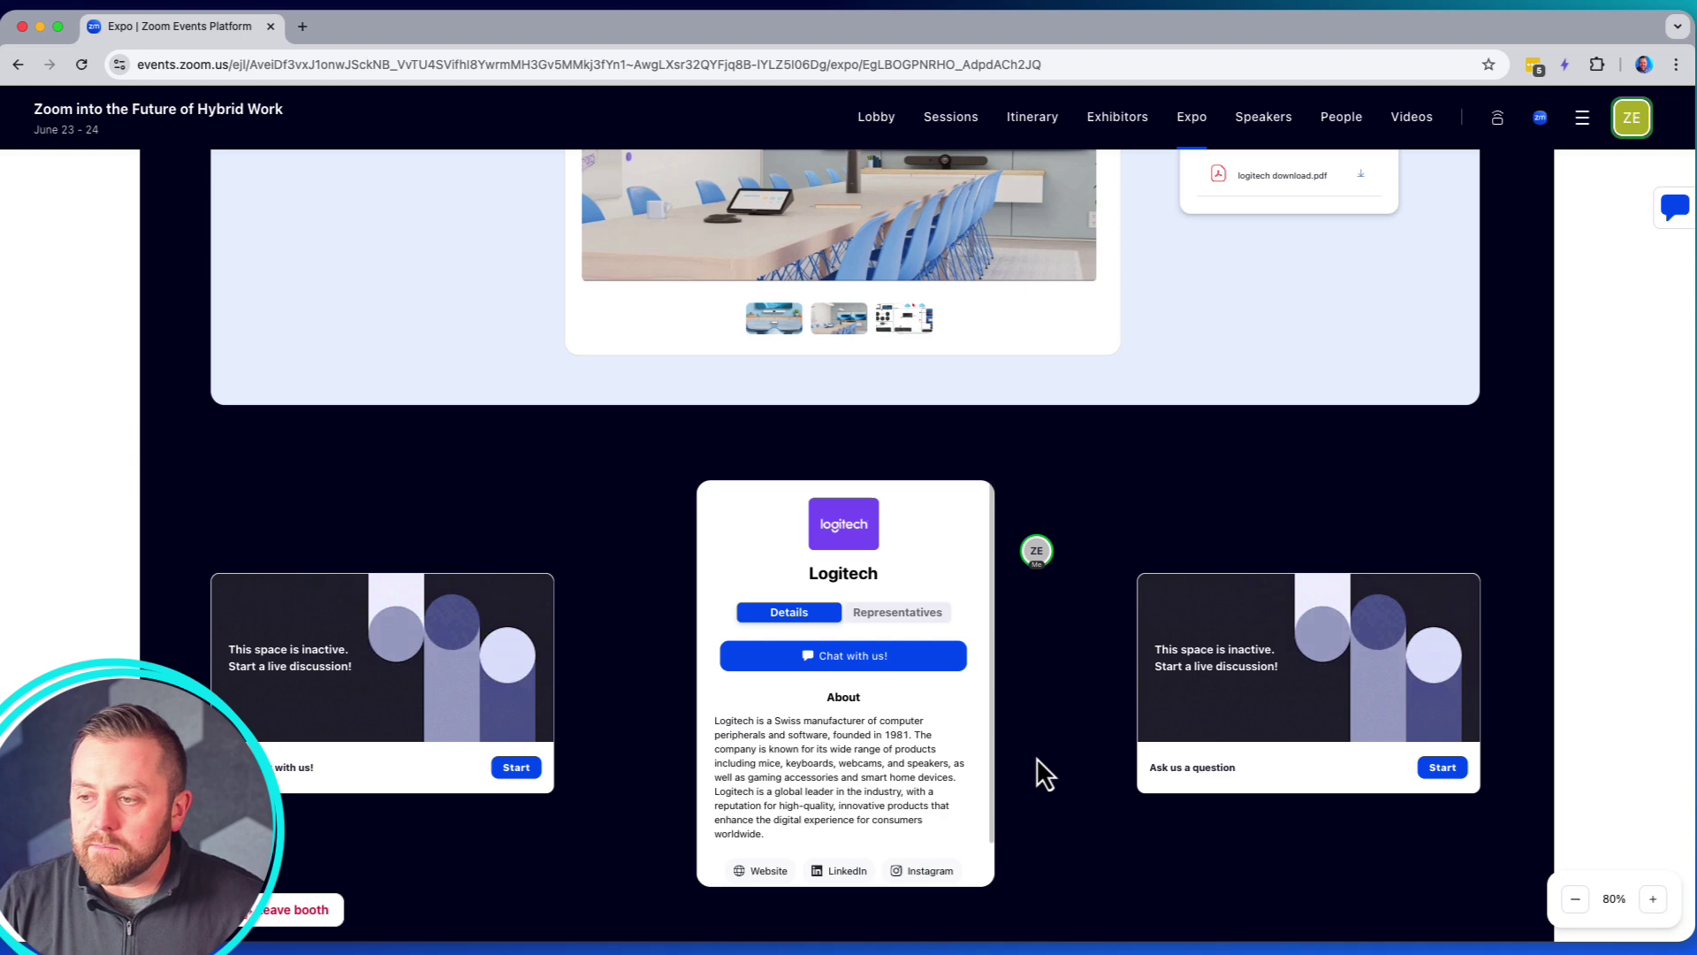
left_click(1041, 878)
left_click(821, 389)
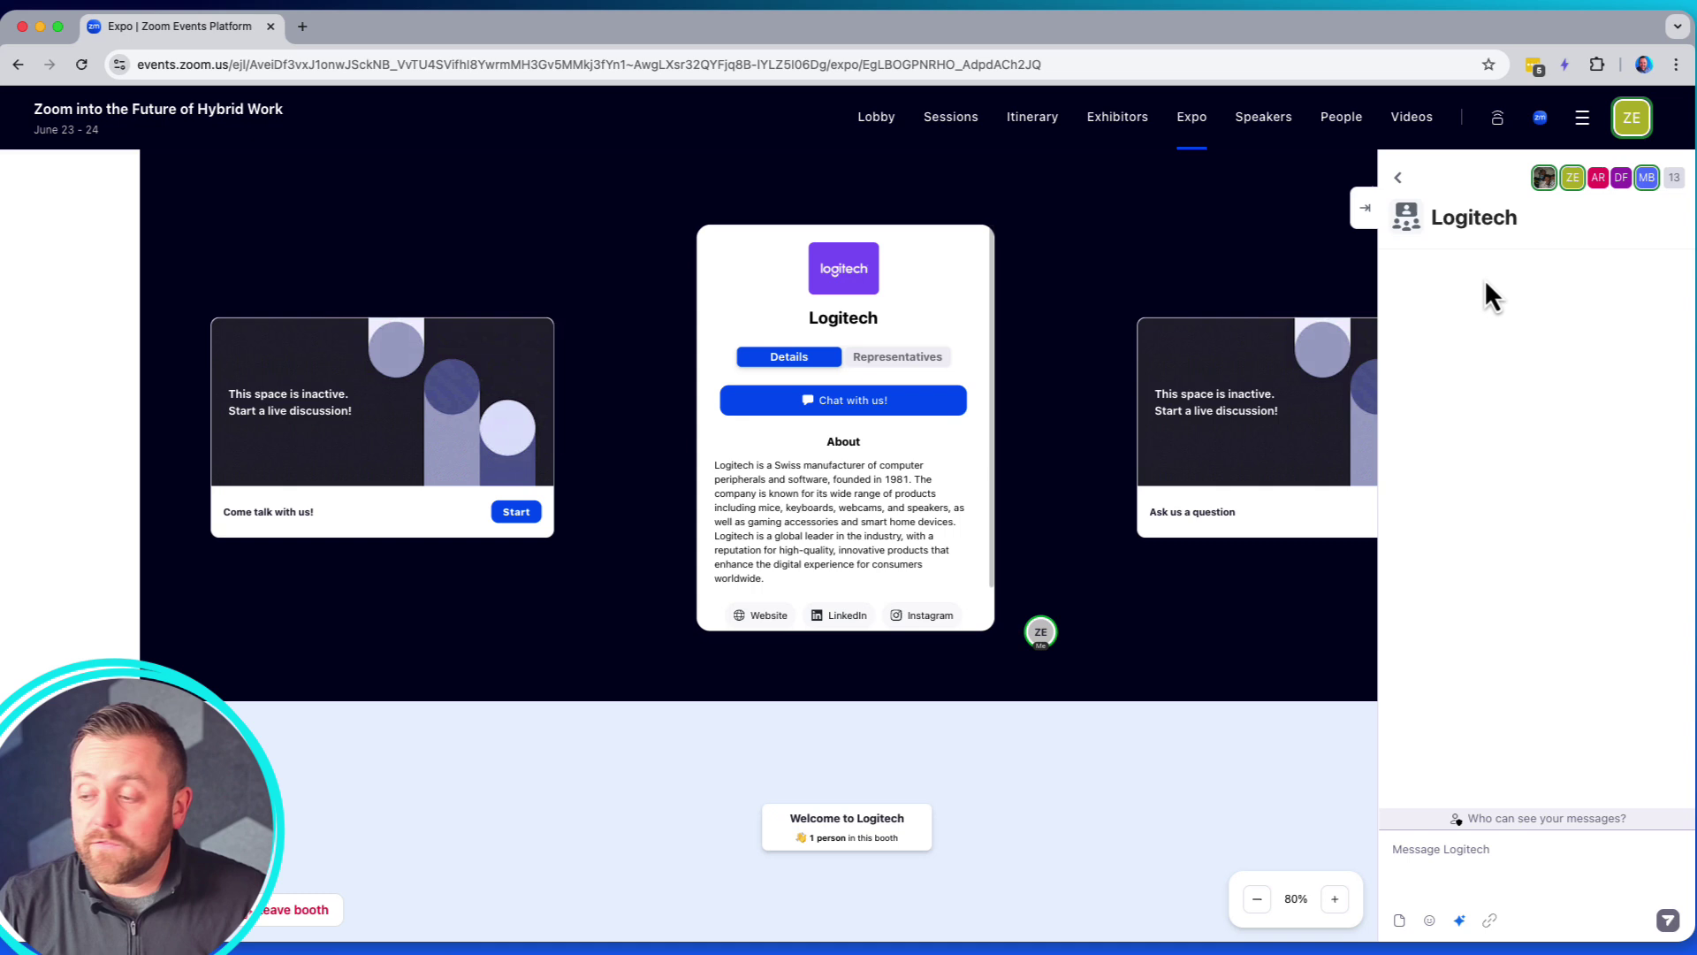
left_click(1366, 209)
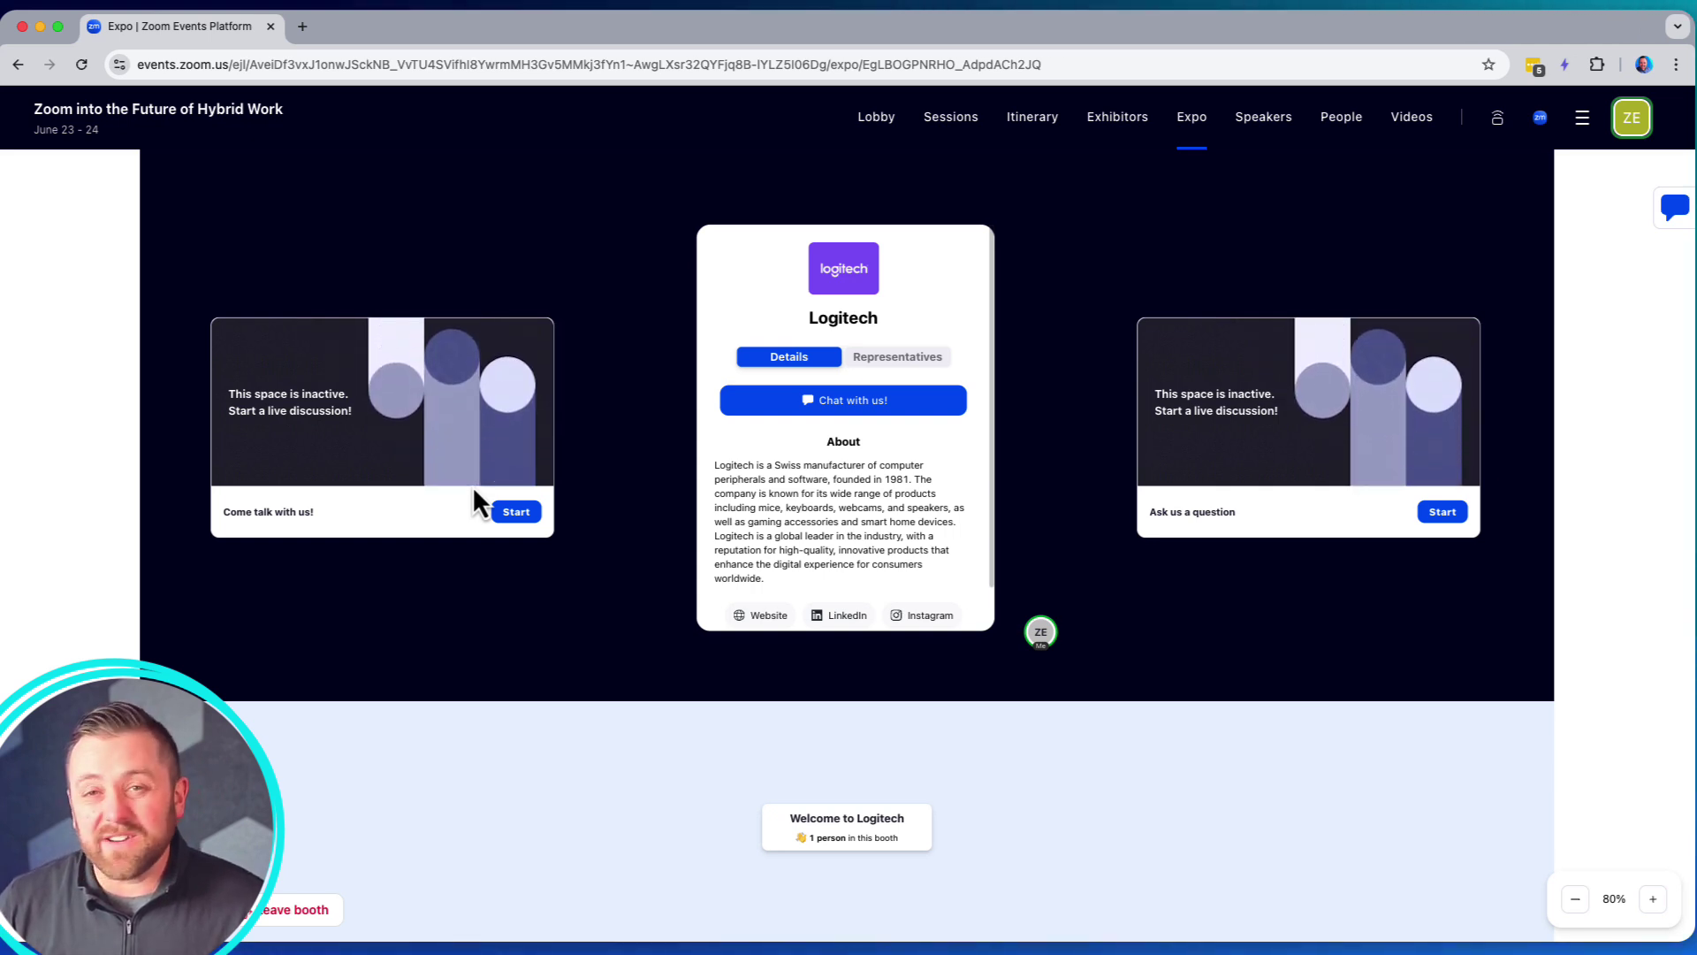
Step: Start the 'Come talk with us!' discussion and let the browser launch Zoom Workplace
left_click(510, 515)
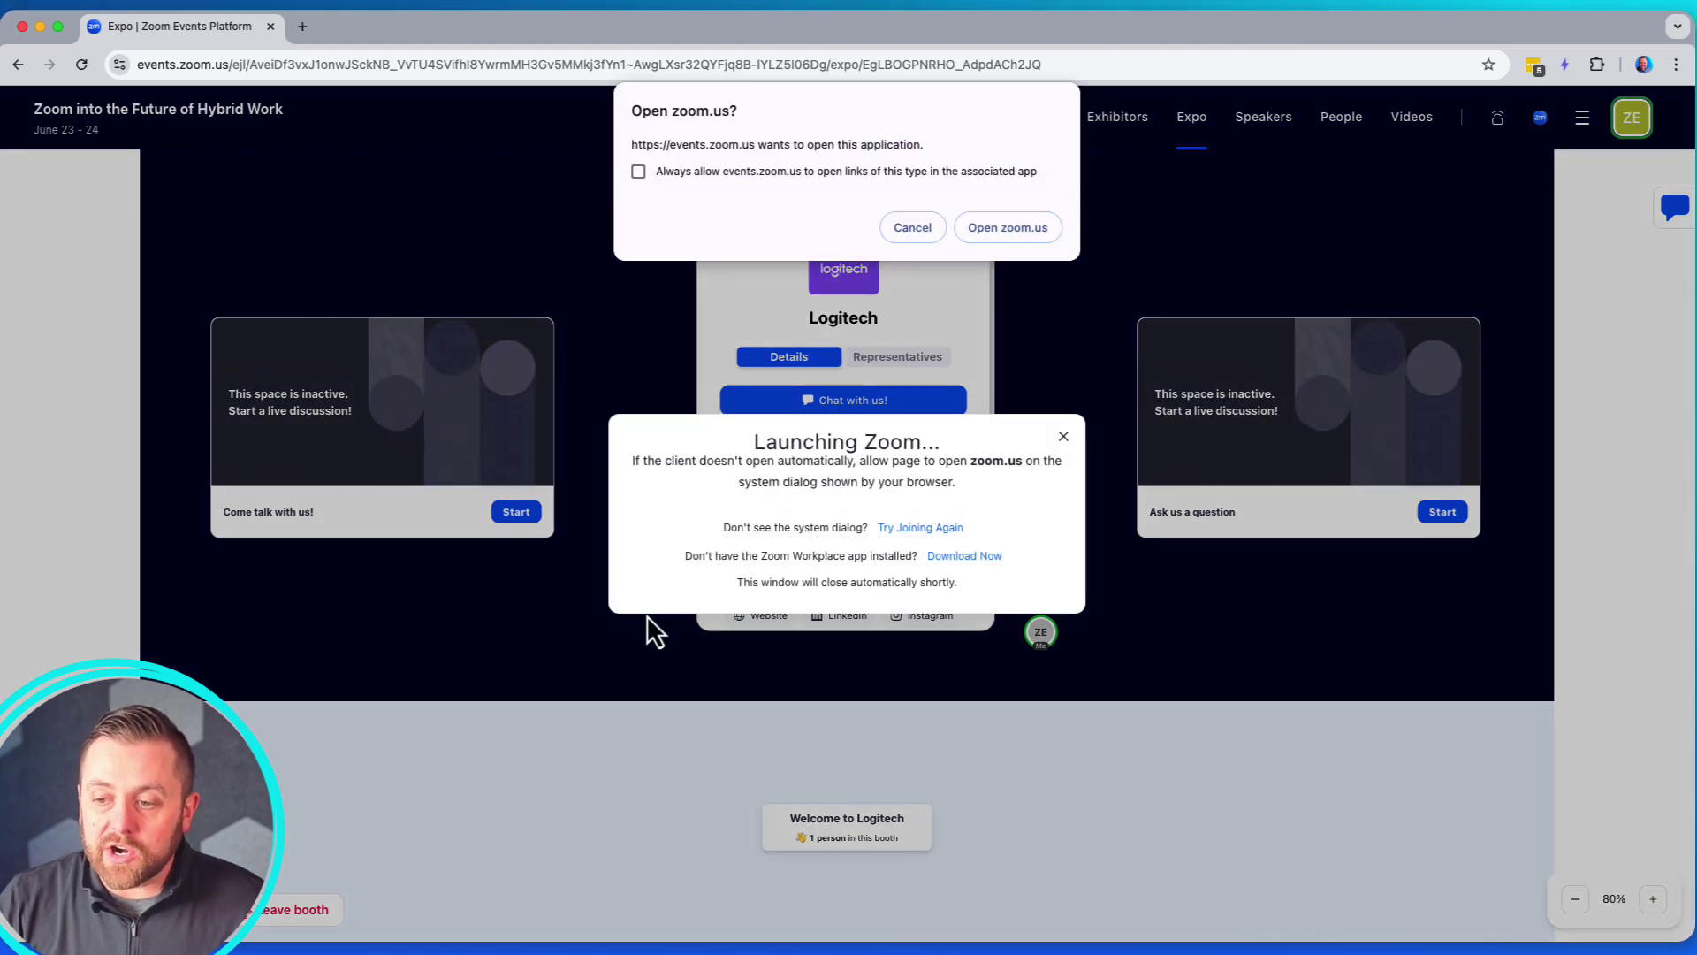
left_click(1003, 228)
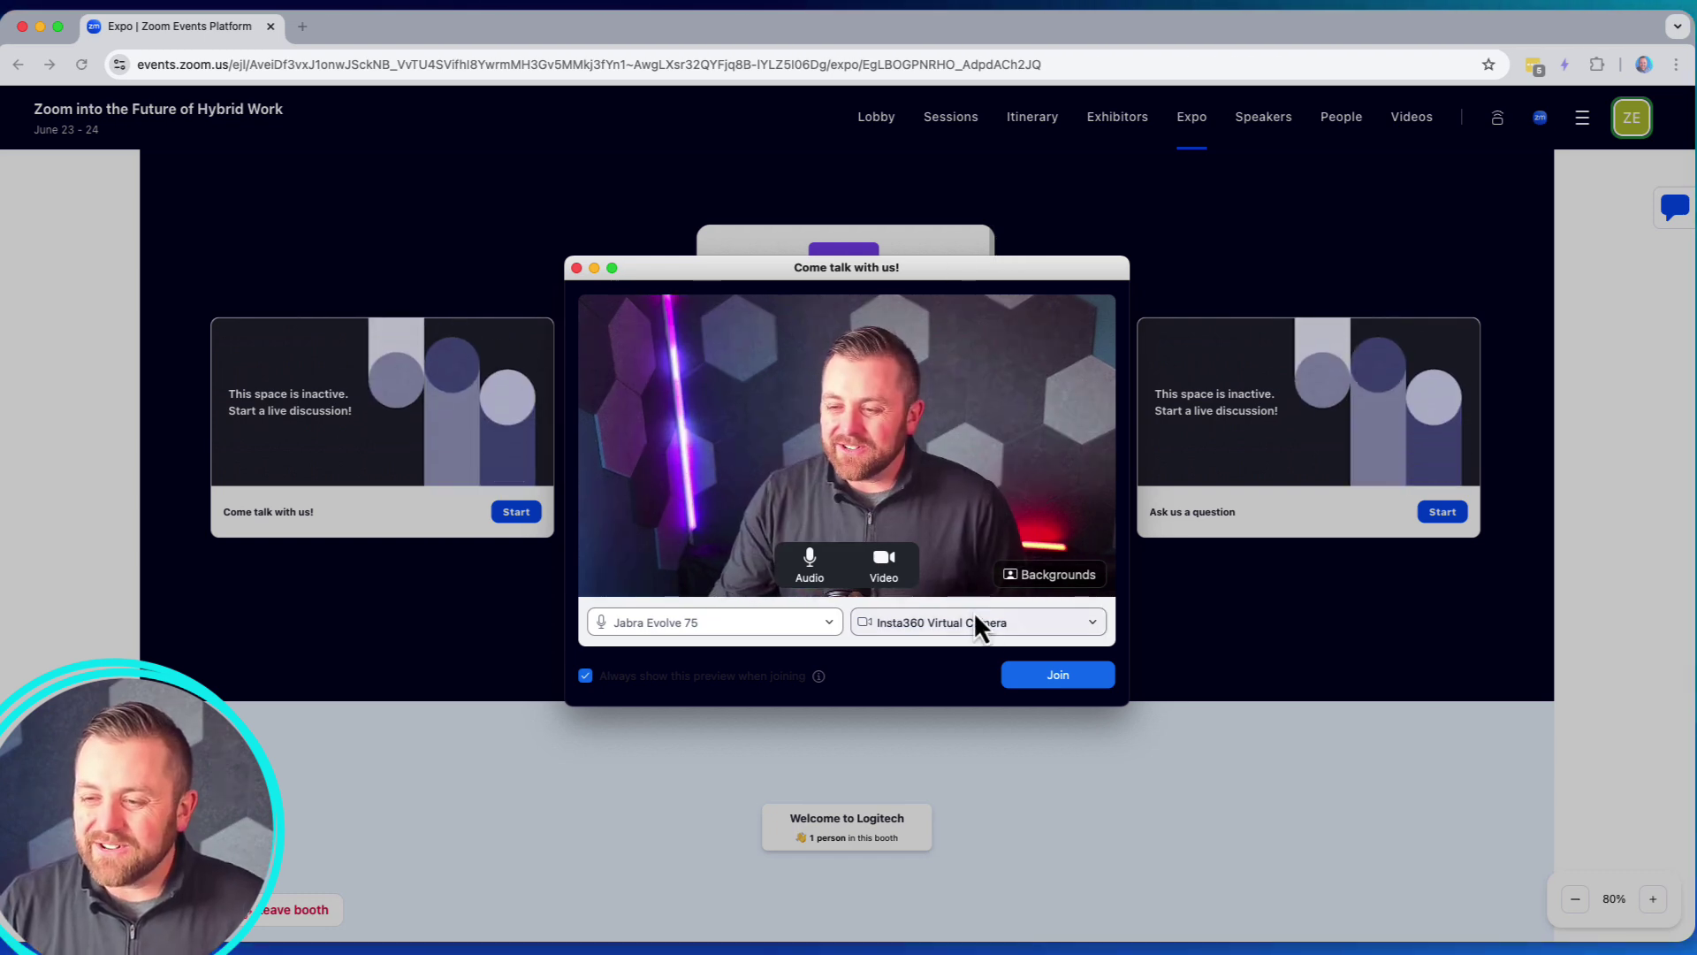
Step: Join the 'Come talk with us!' meeting from the Zoom Workplace preview window
left_click(1050, 676)
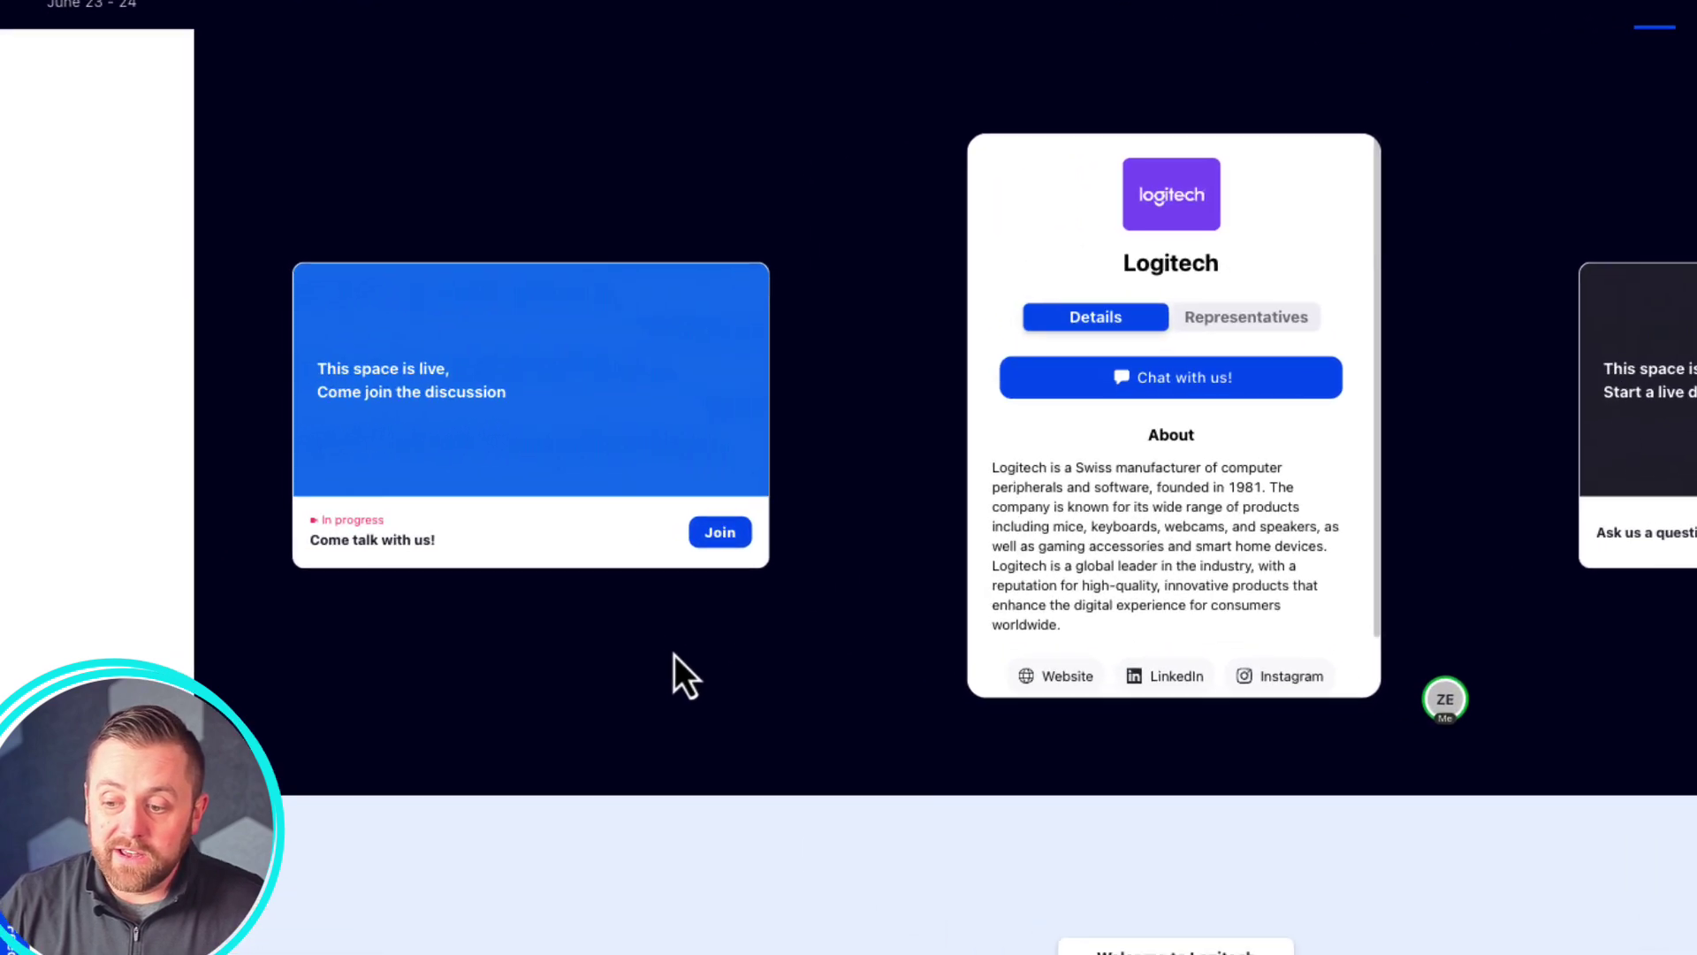
Step: Walk the avatar beside the 'Come talk with us!' card now marked In progress
left_click(493, 615)
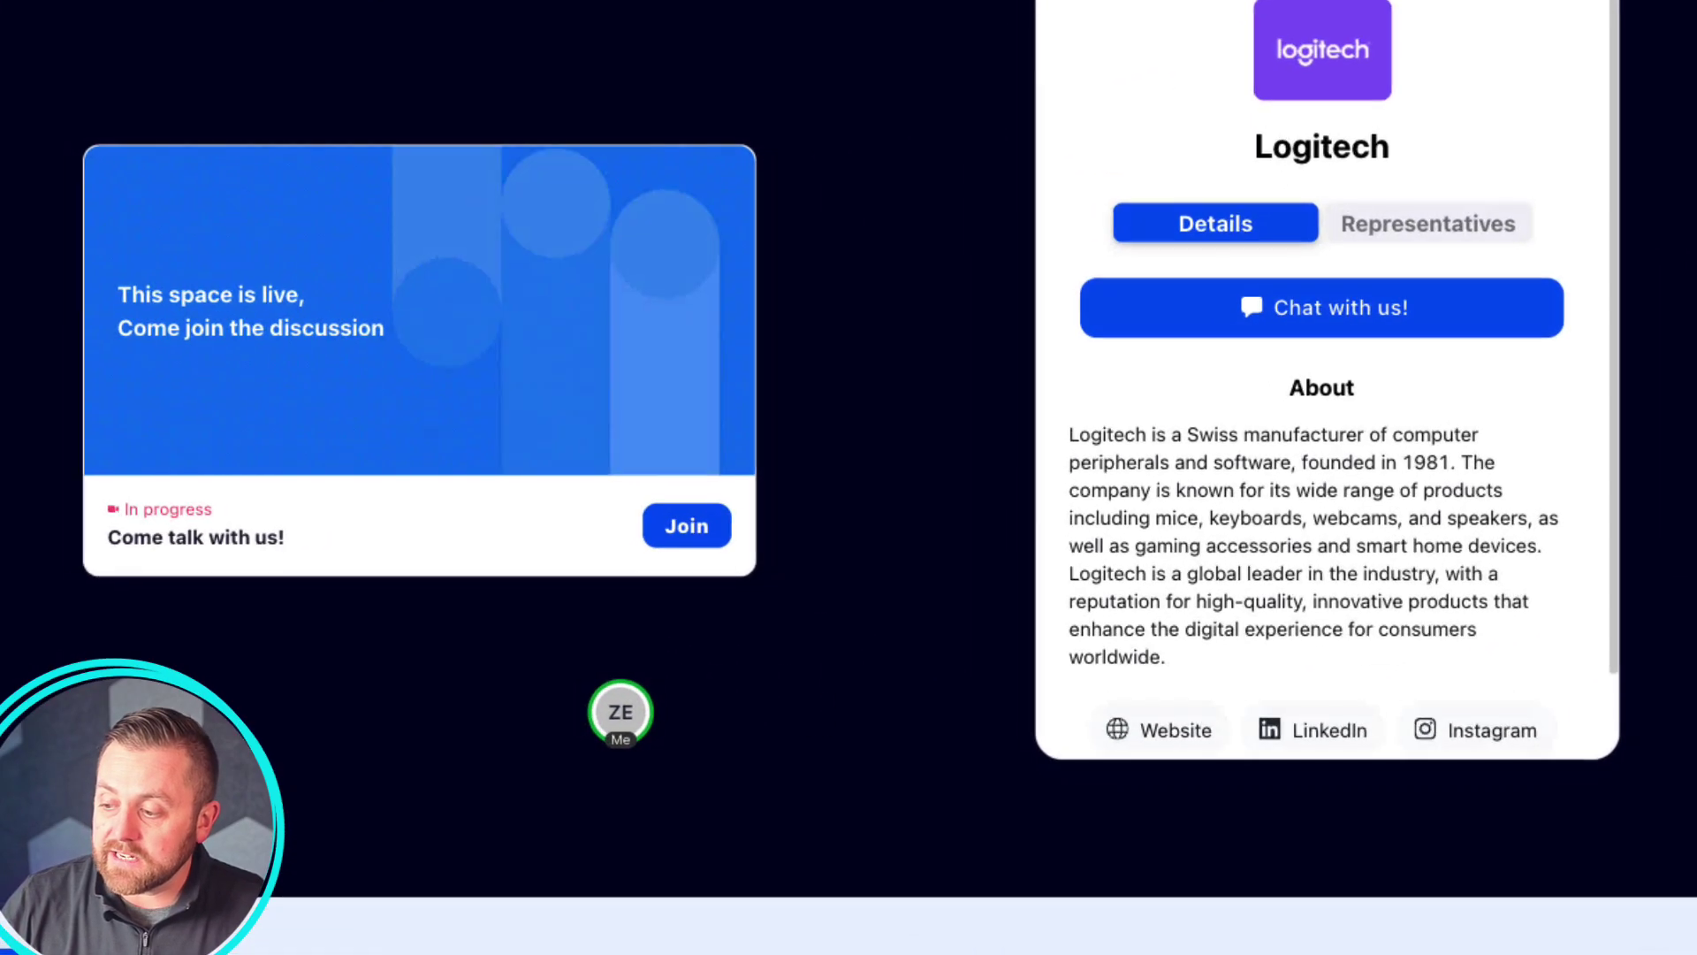
left_click(228, 646)
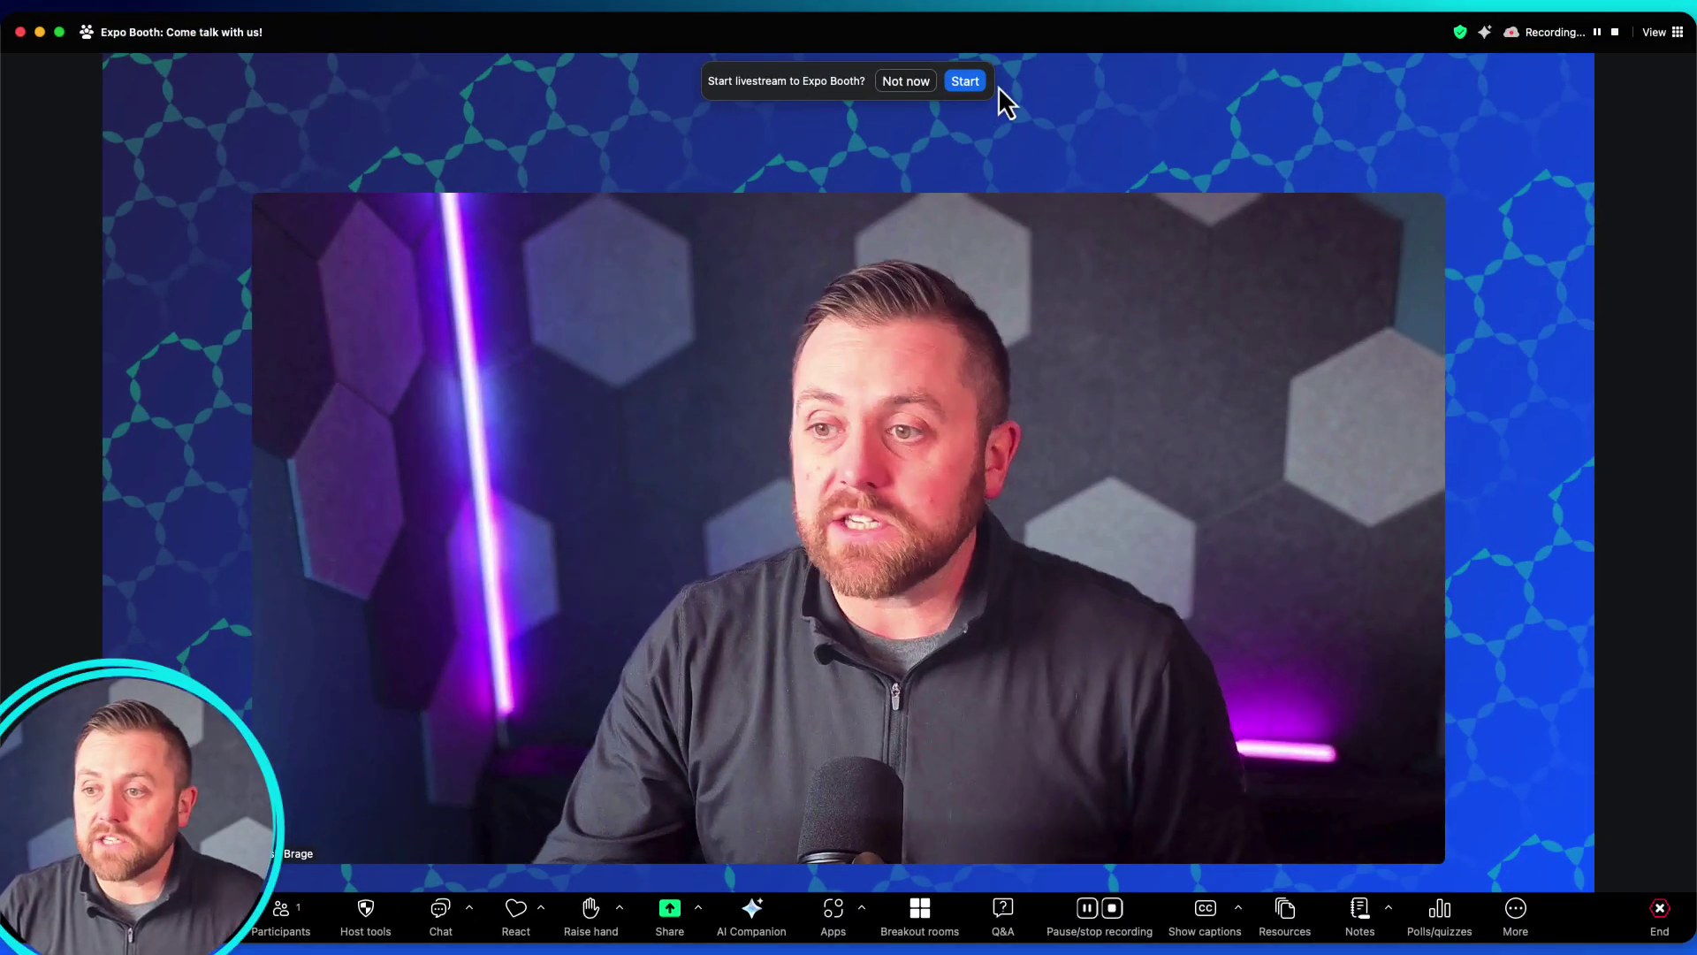
Step: Start the livestream to the Expo Booth and dismiss the transcription notice
left_click(965, 82)
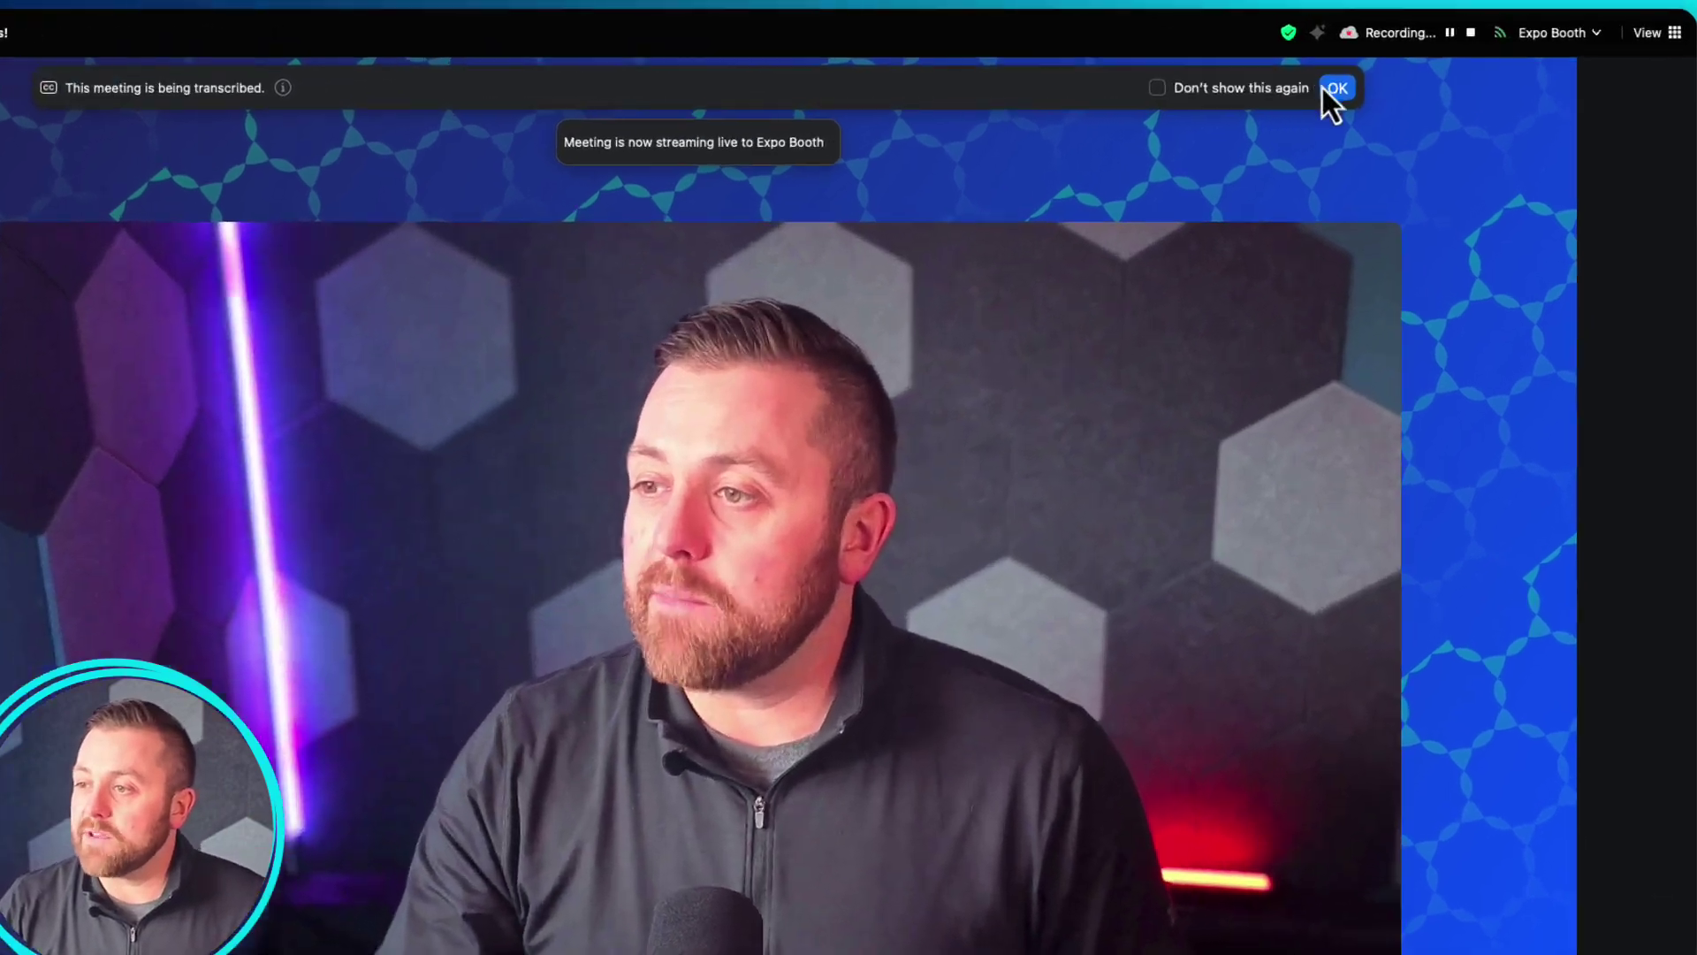
left_click(1392, 79)
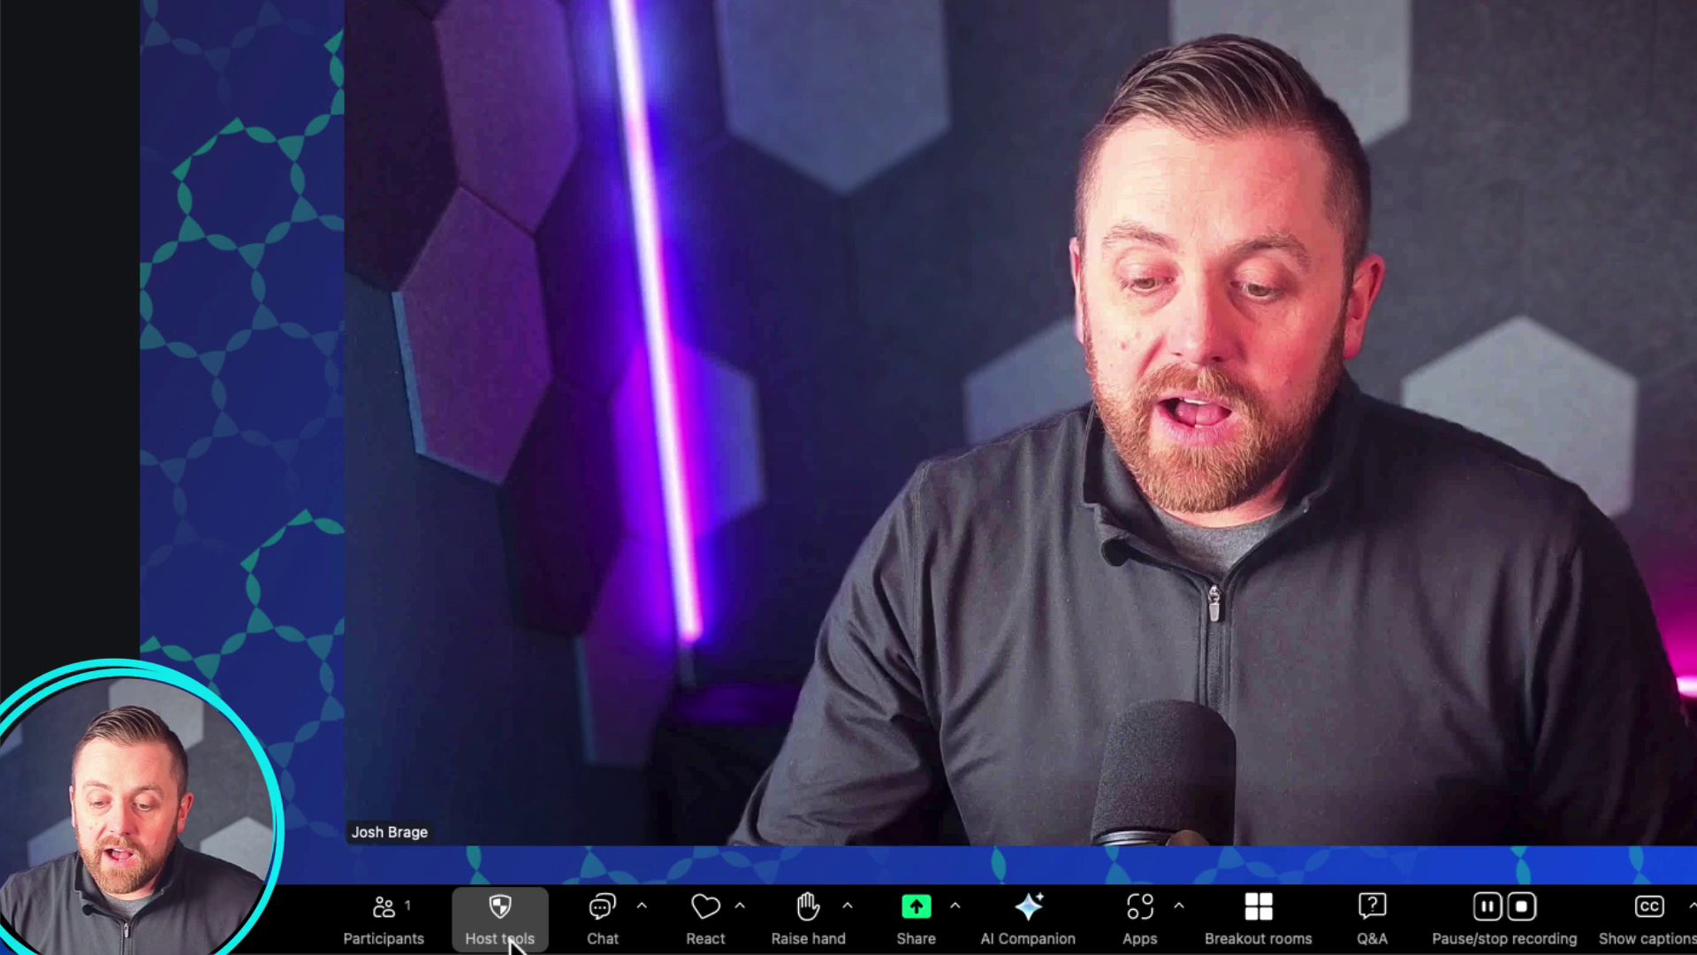
Step: Uncheck Enable waiting room in Host tools and verify it stays off
left_click(372, 927)
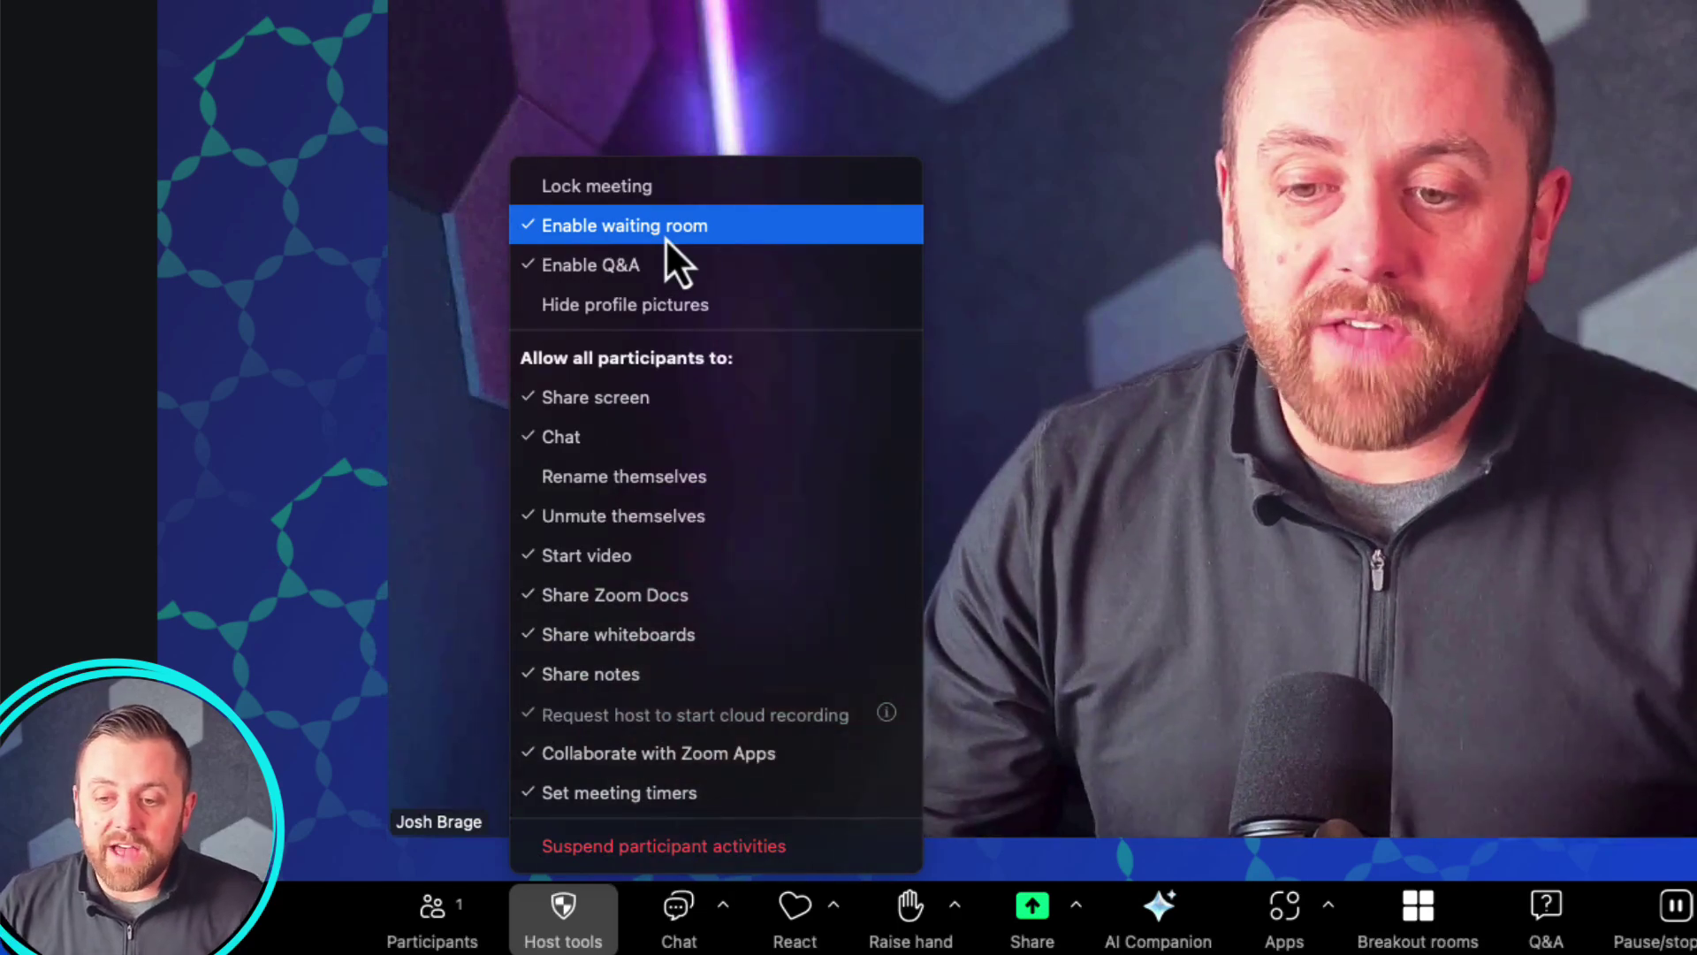
left_click(664, 232)
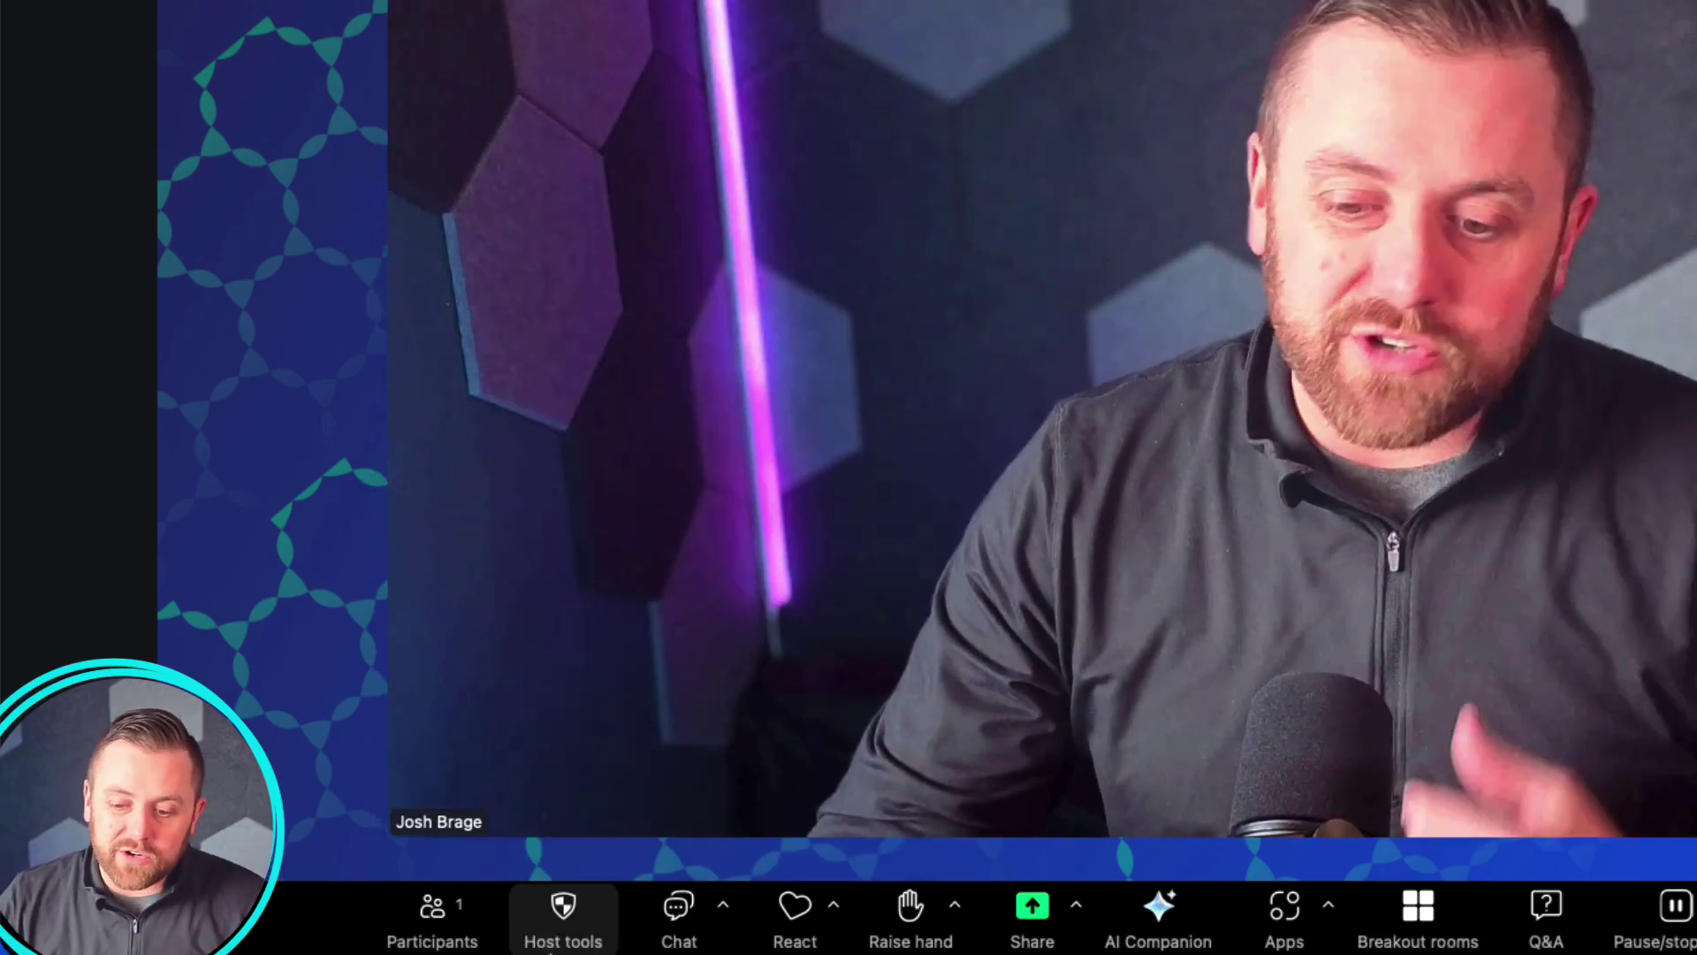
left_click(563, 919)
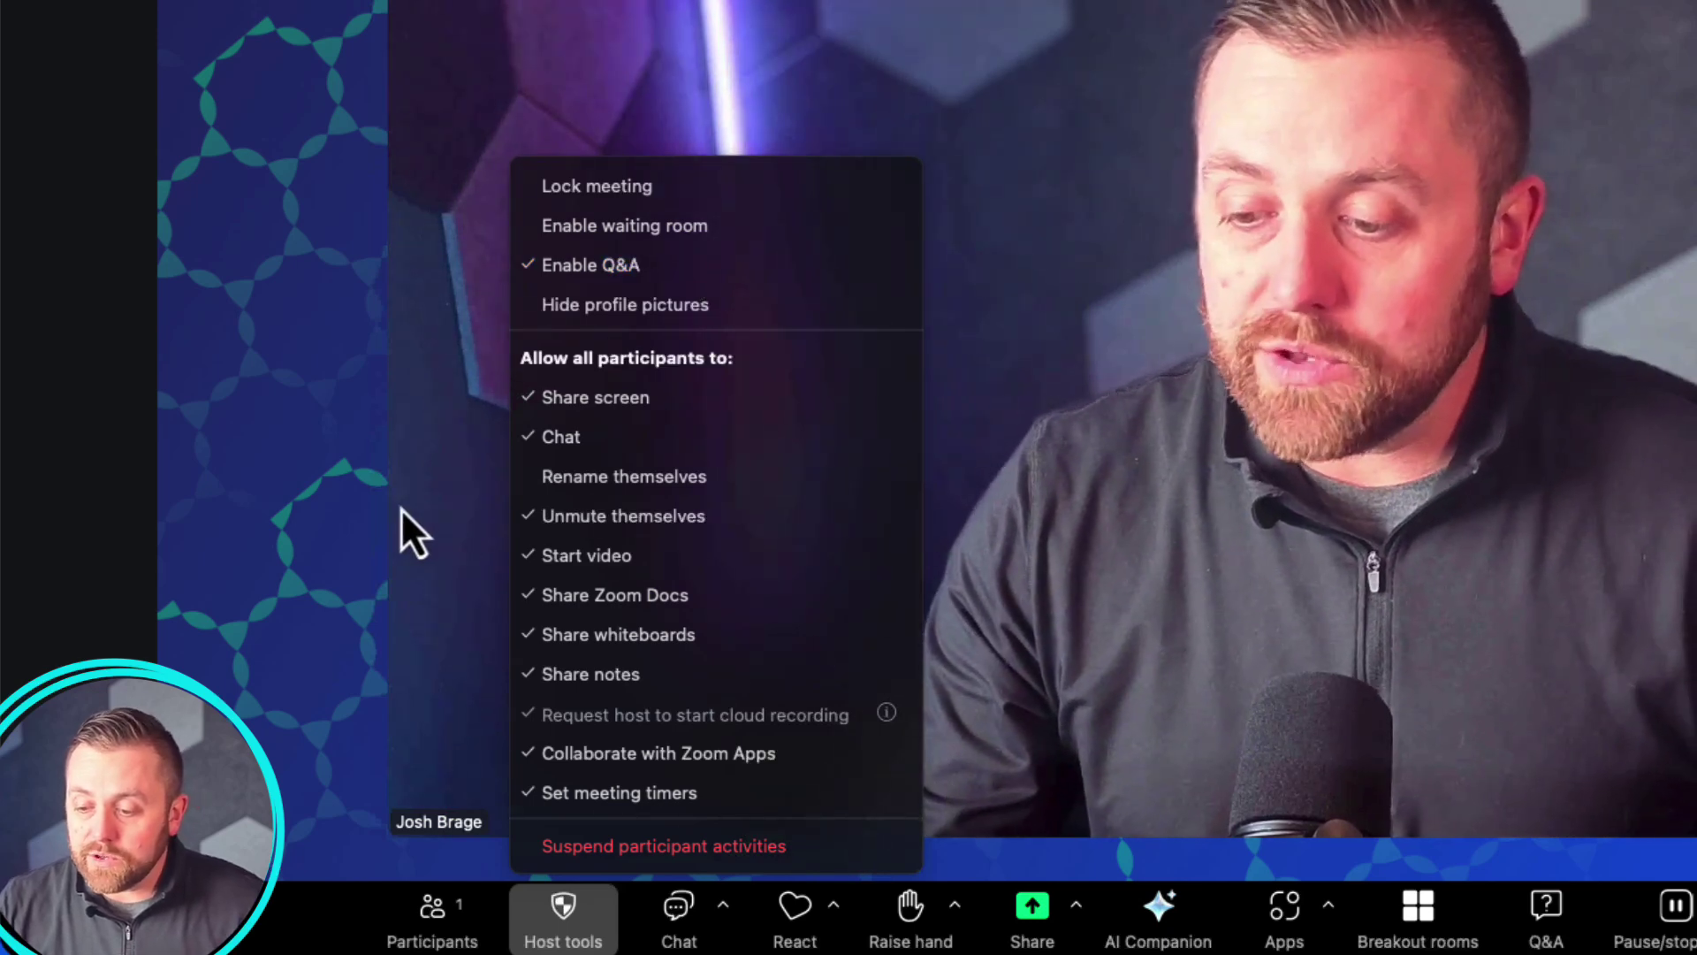
left_click(405, 528)
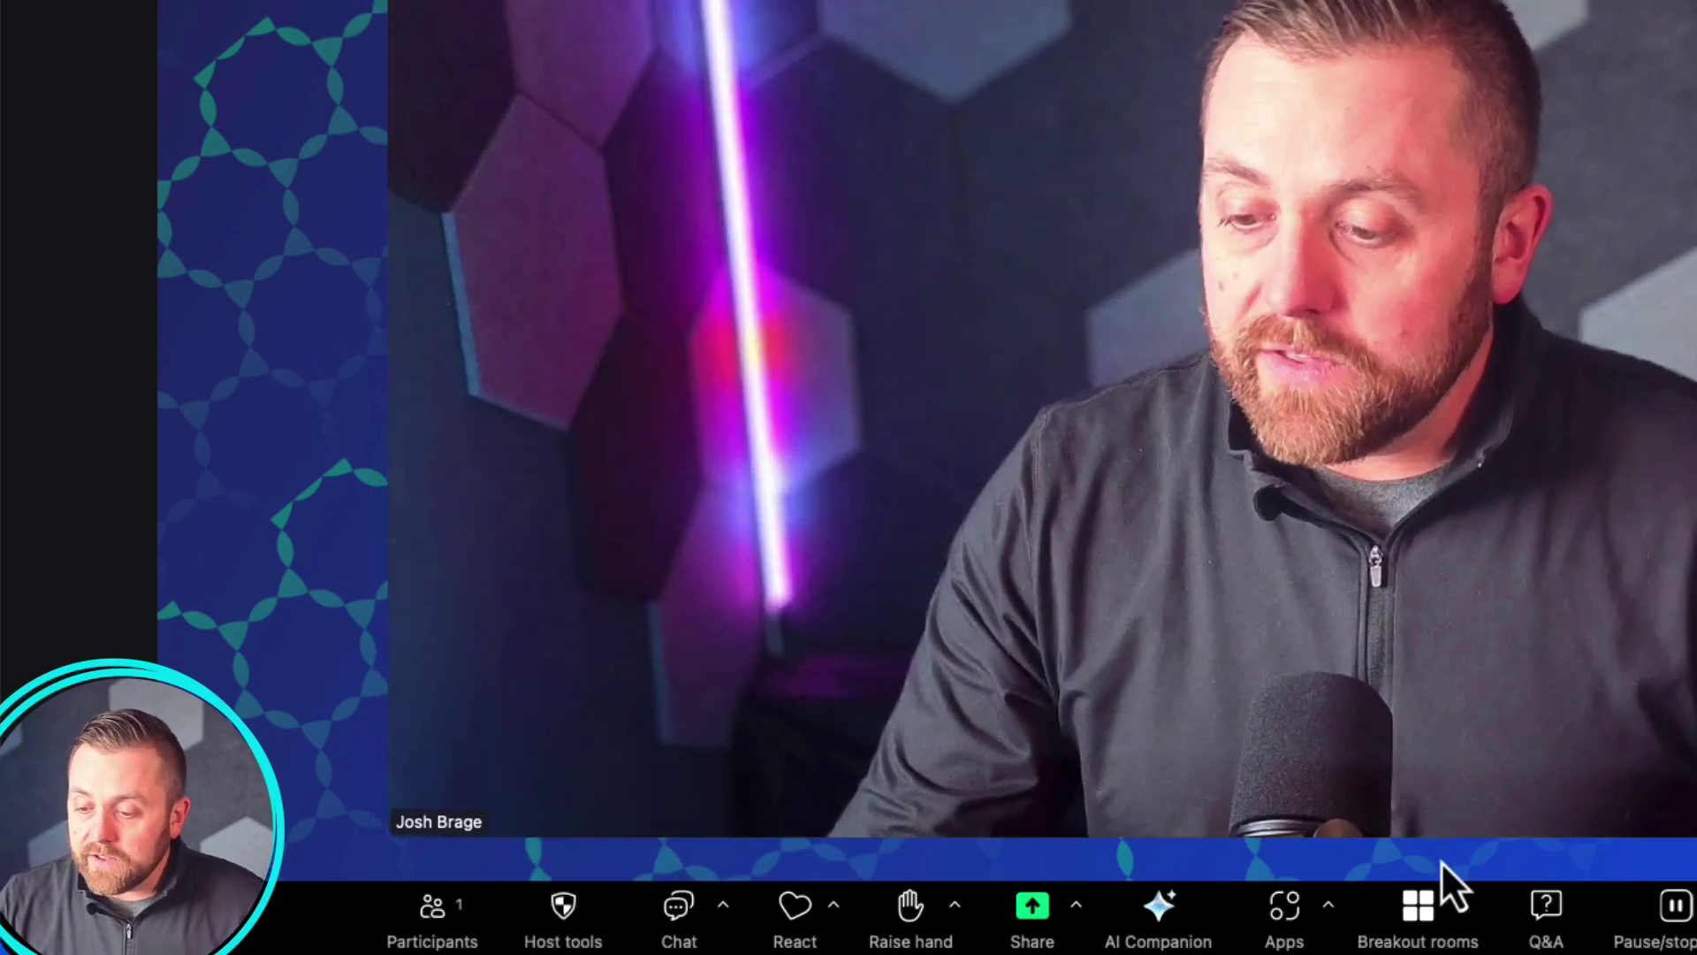
Step: Create 2 breakout rooms with 'Let participants choose room' selected
left_click(1432, 920)
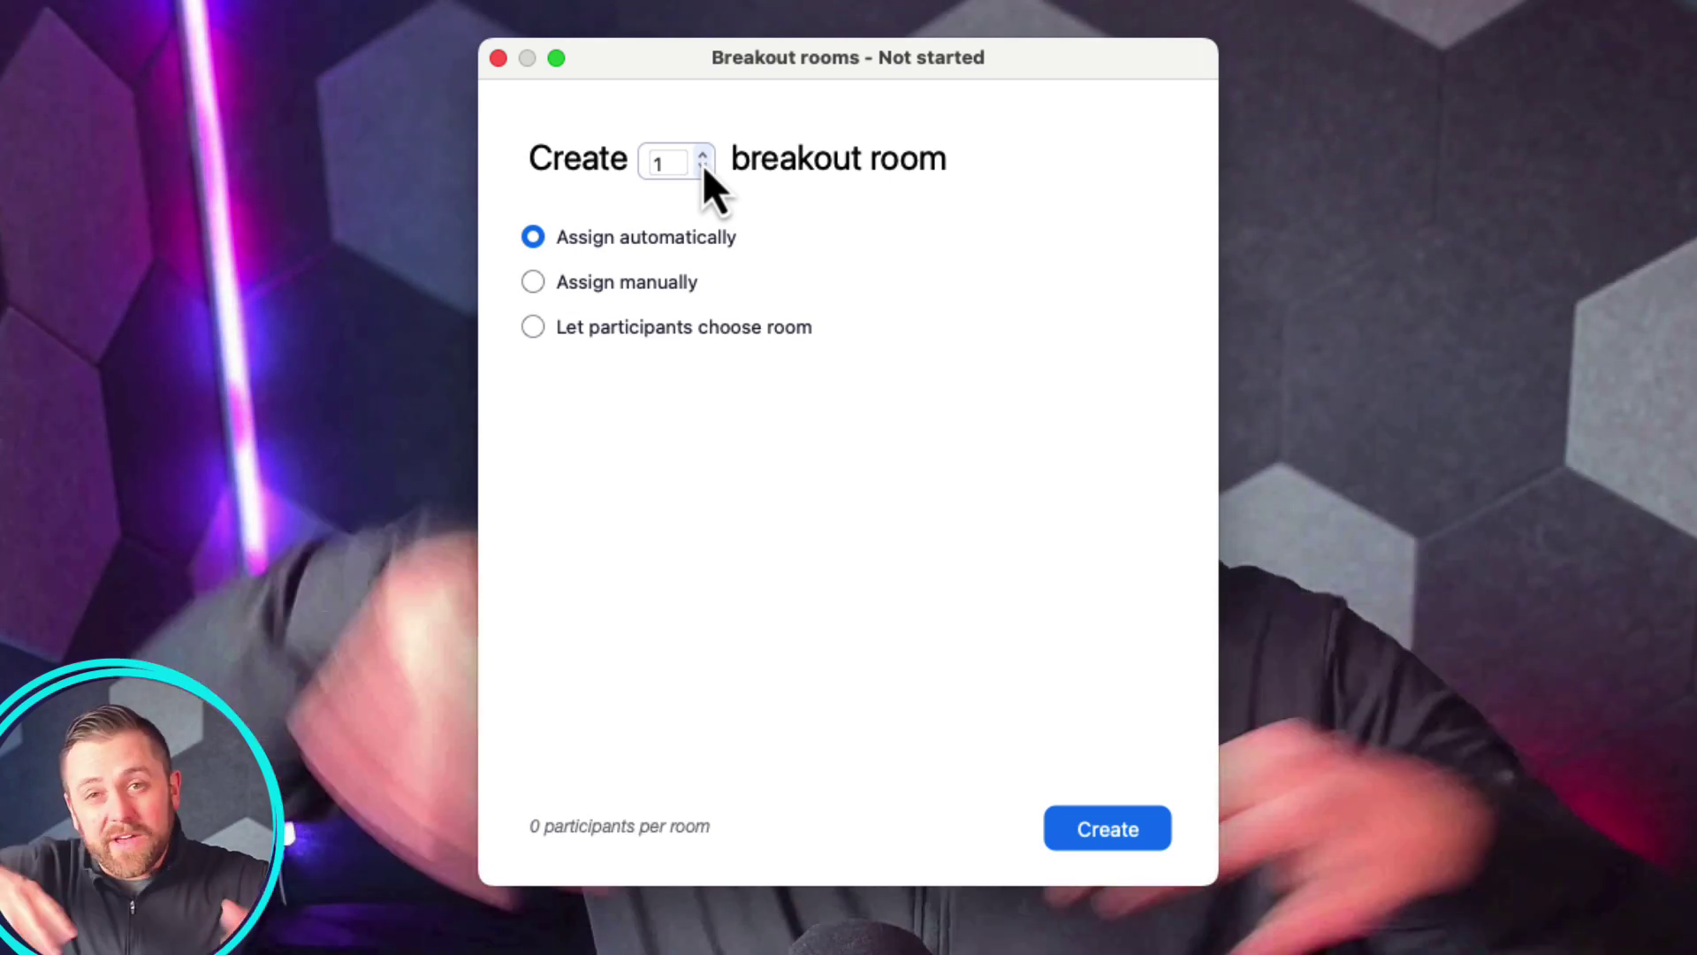
left_click(702, 156)
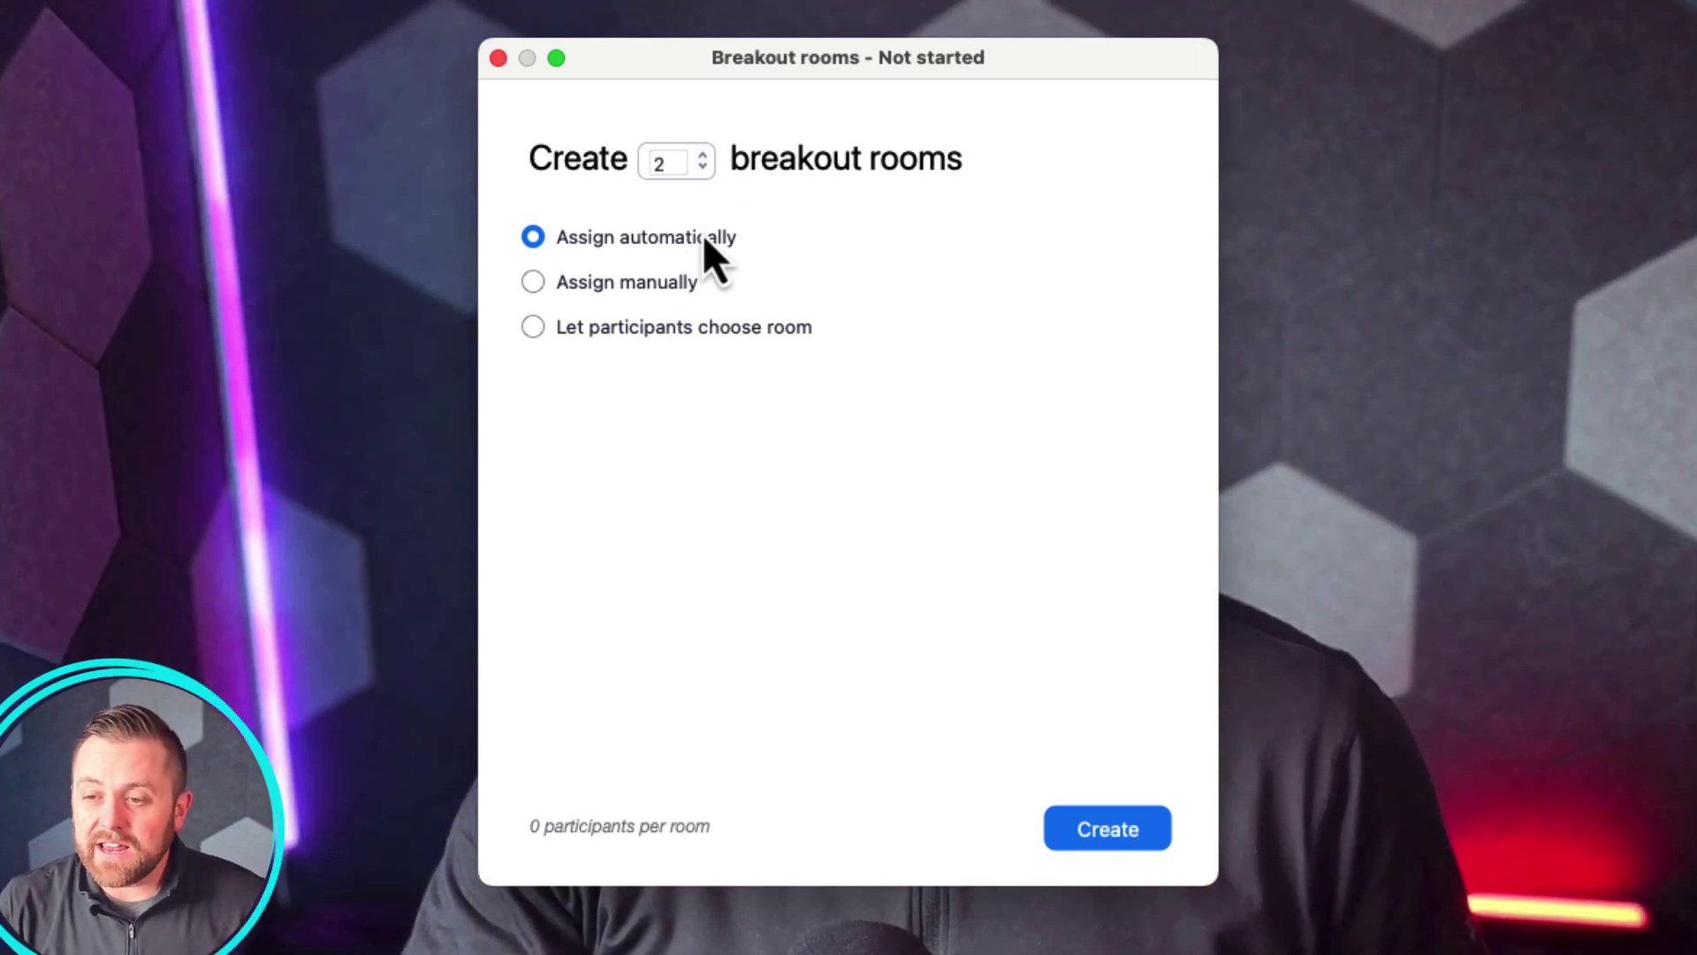
left_click(652, 290)
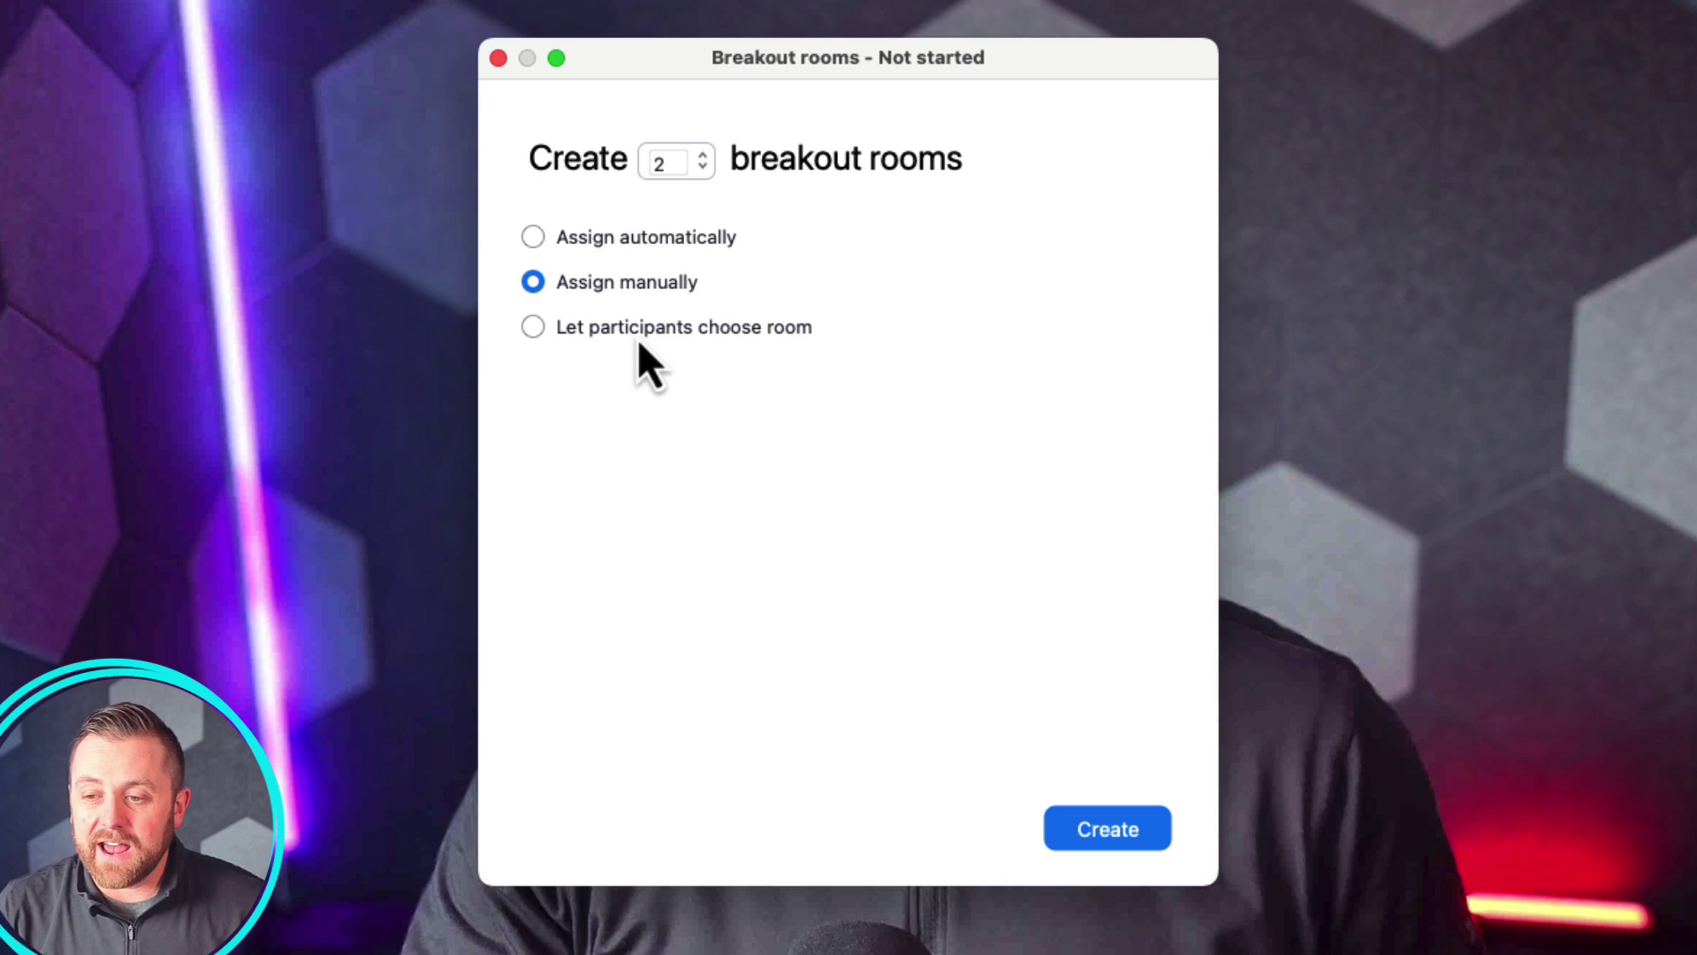
left_click(638, 332)
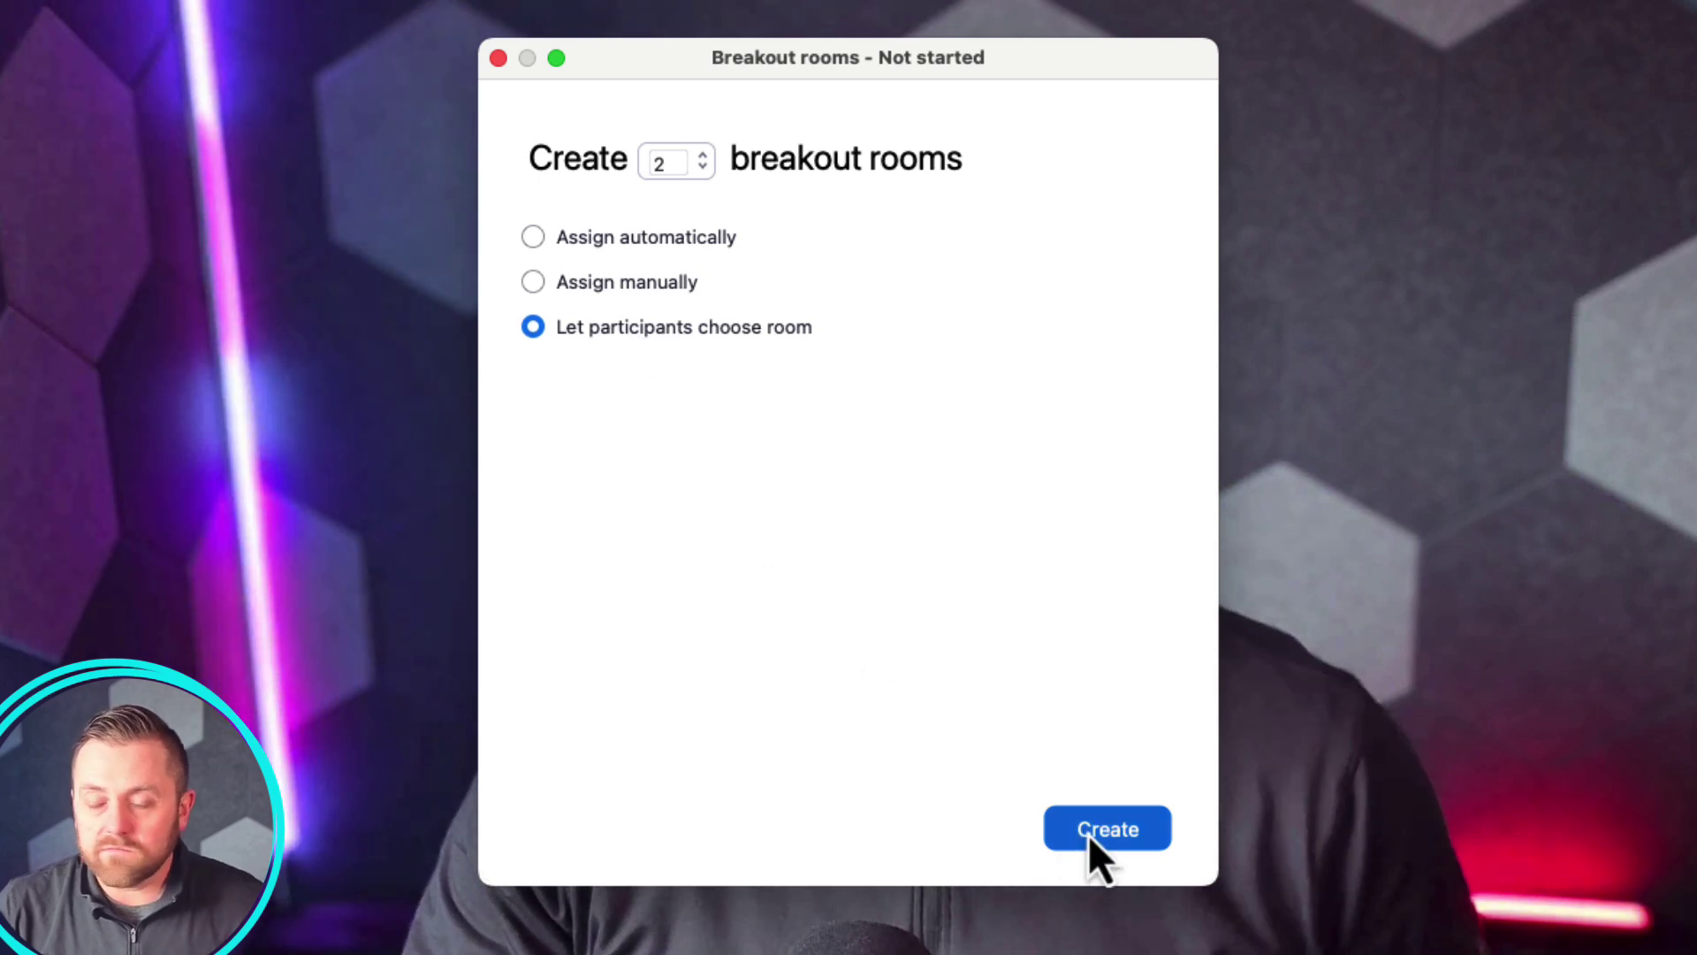
left_click(1089, 835)
Step: Rename Room 1 to 'Sales Rep' and Room 2 to 'Technical Lead'
left_click(887, 108)
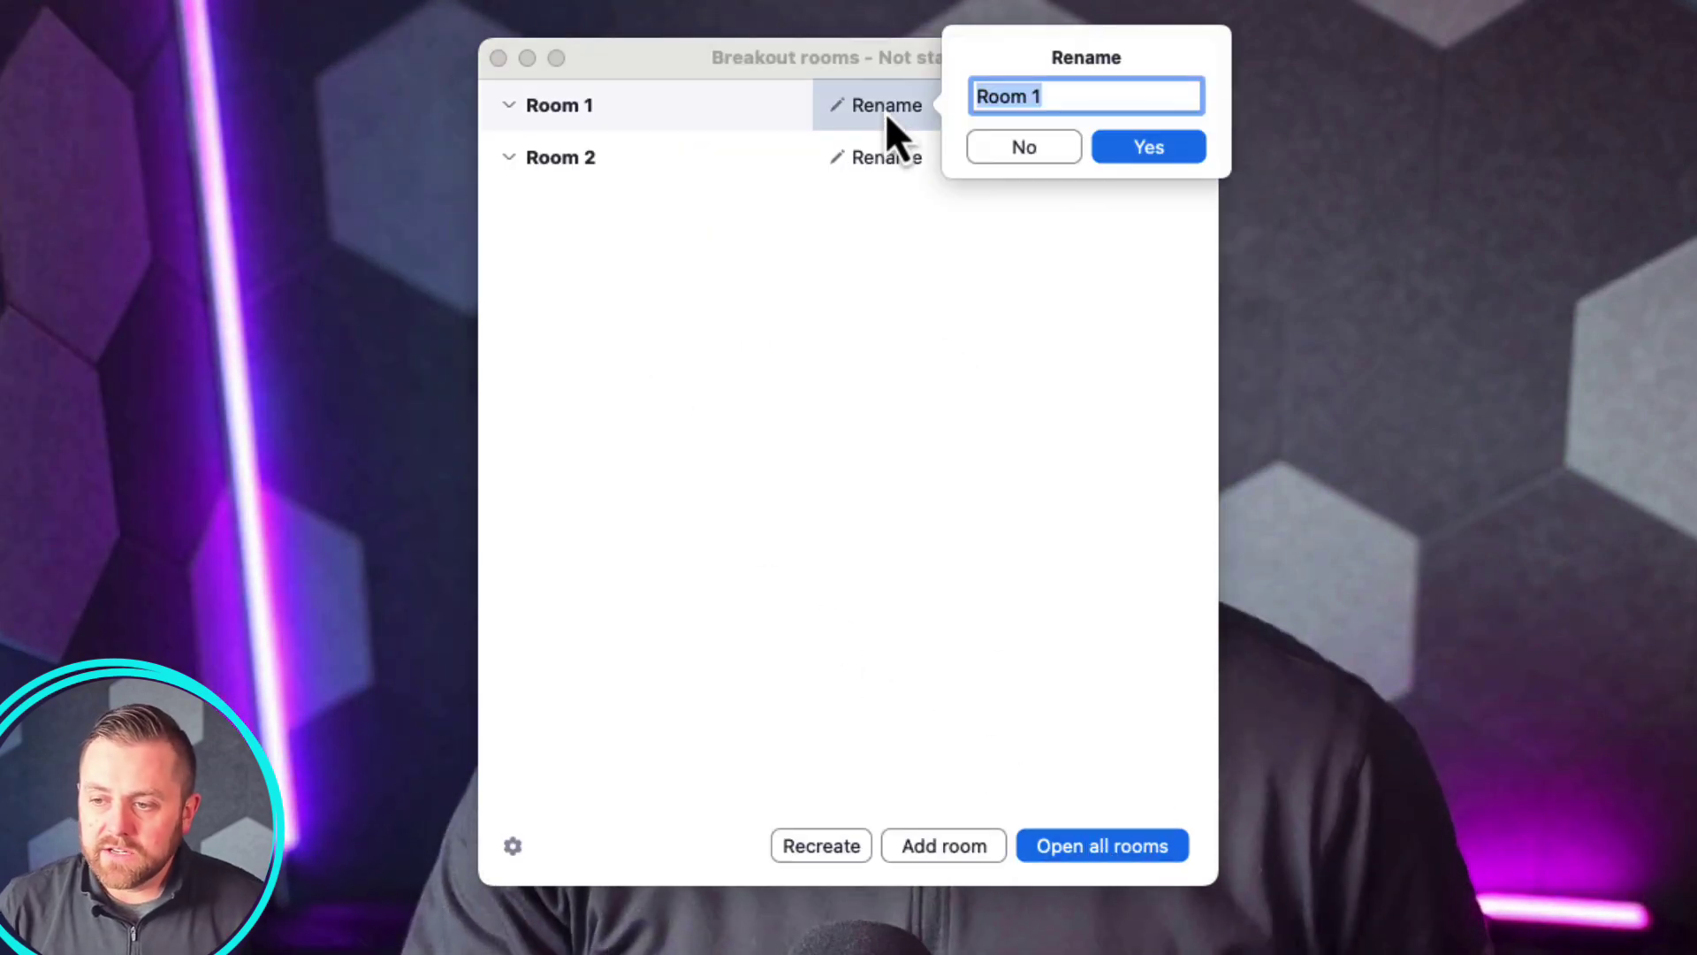
type("Sales Rep")
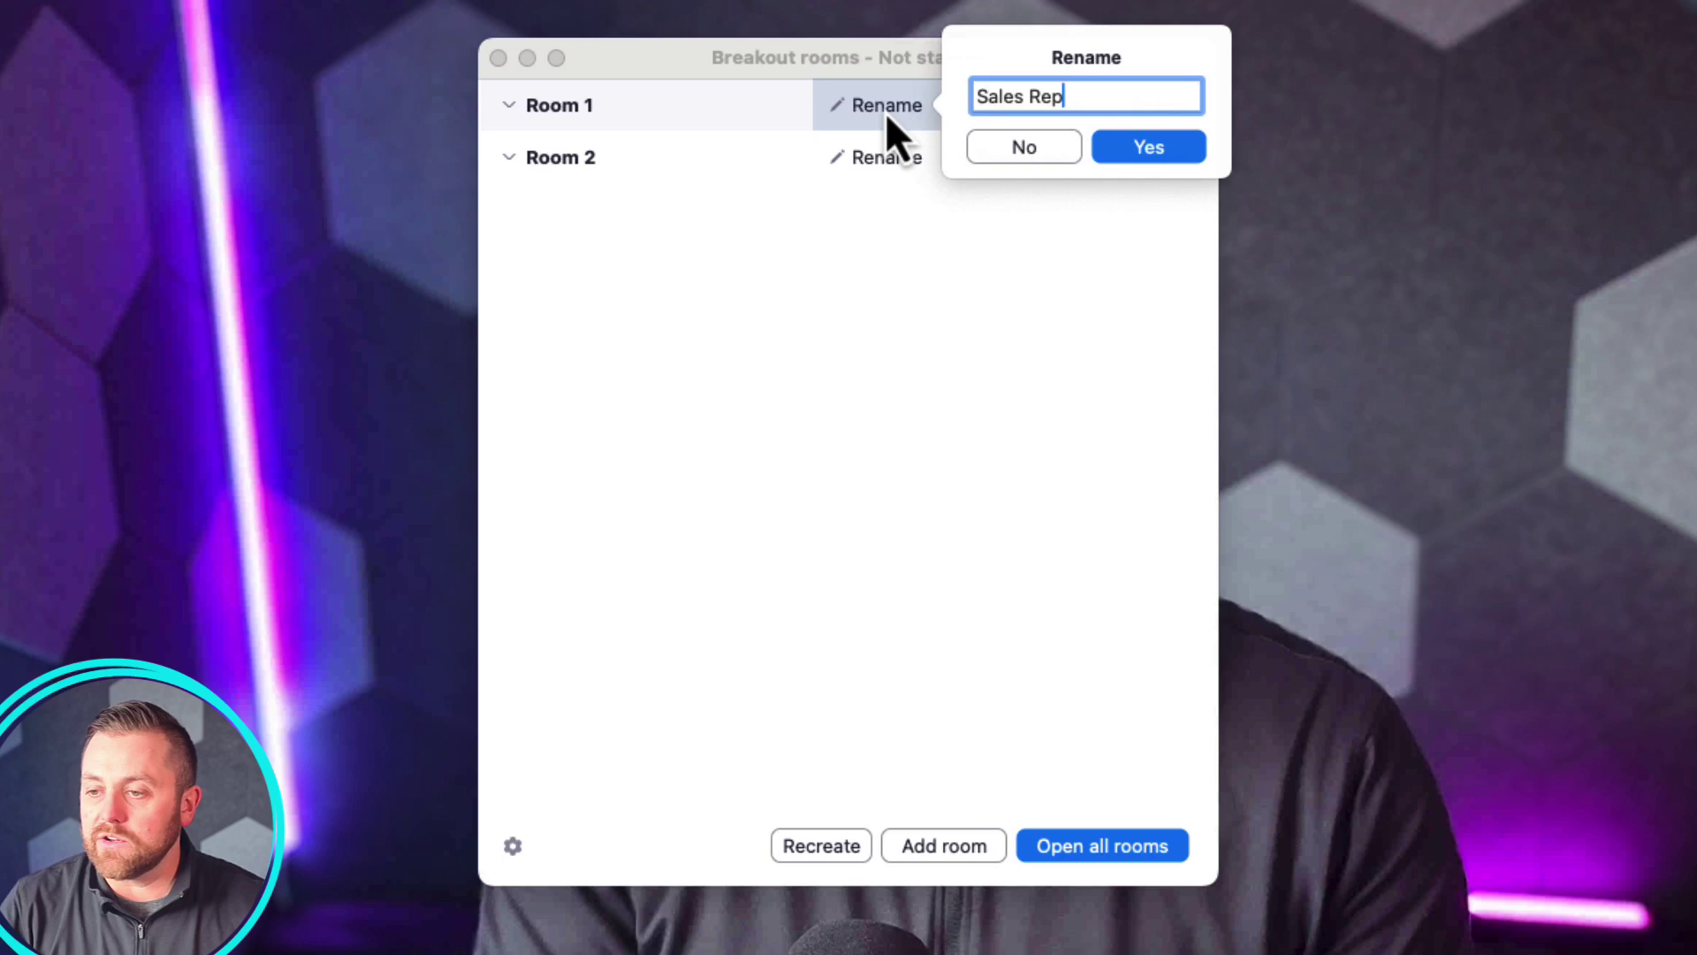
left_click(1151, 152)
left_click(900, 161)
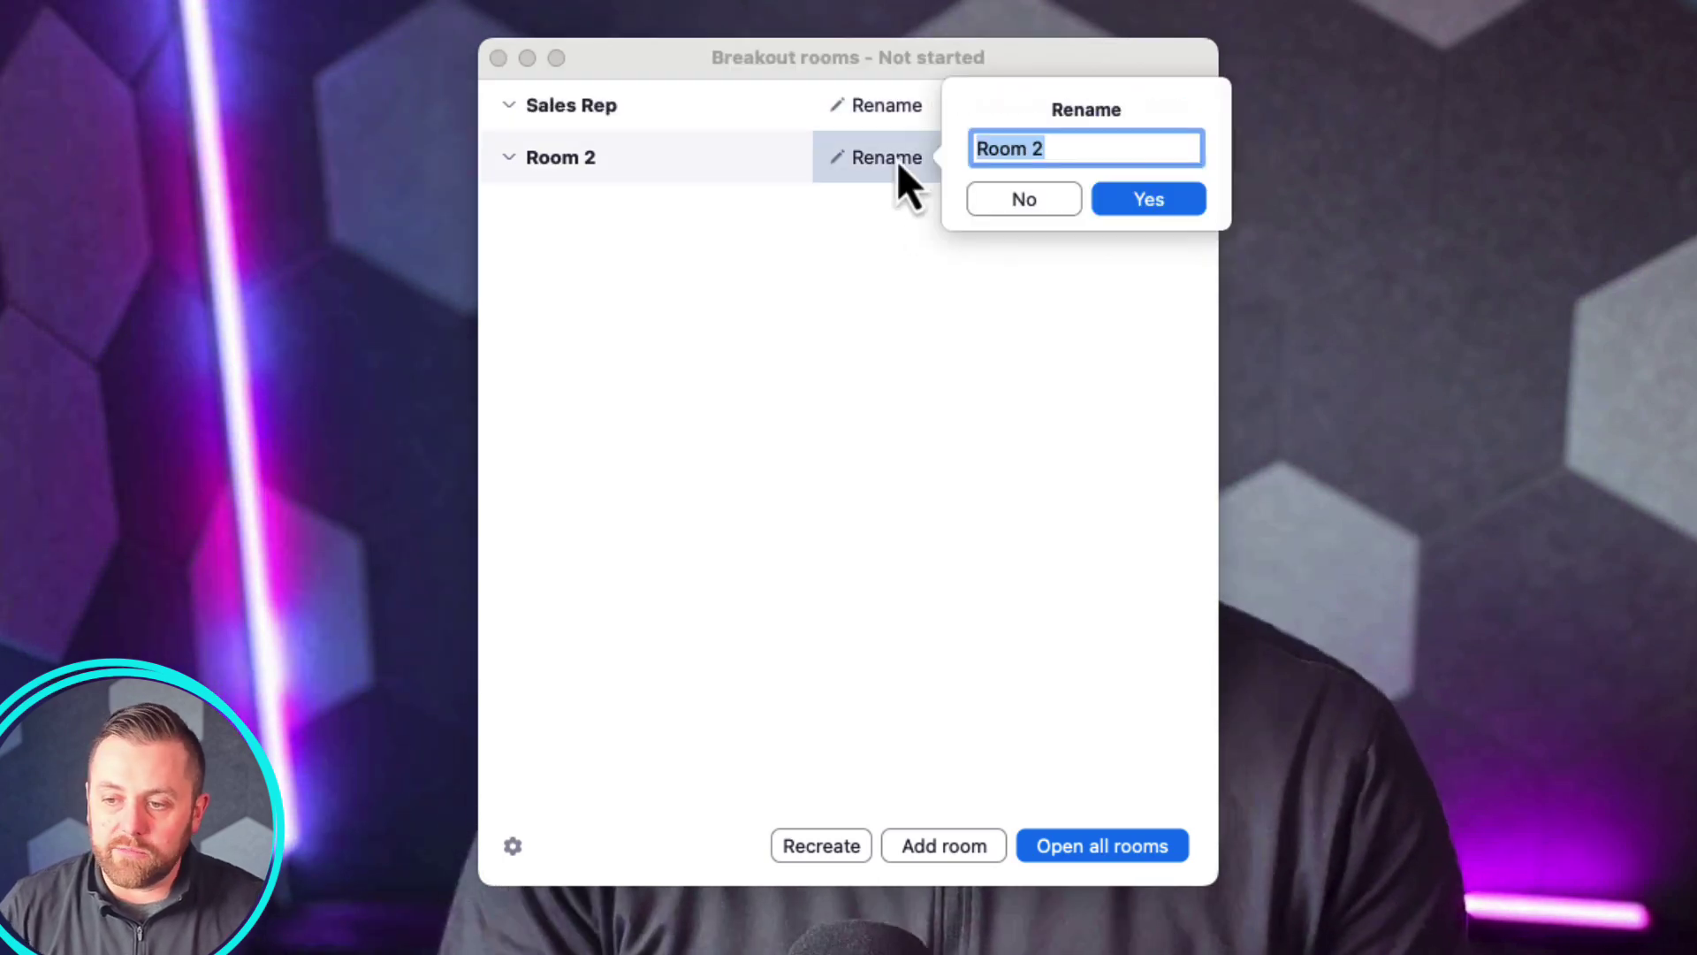
type("Technical Lead")
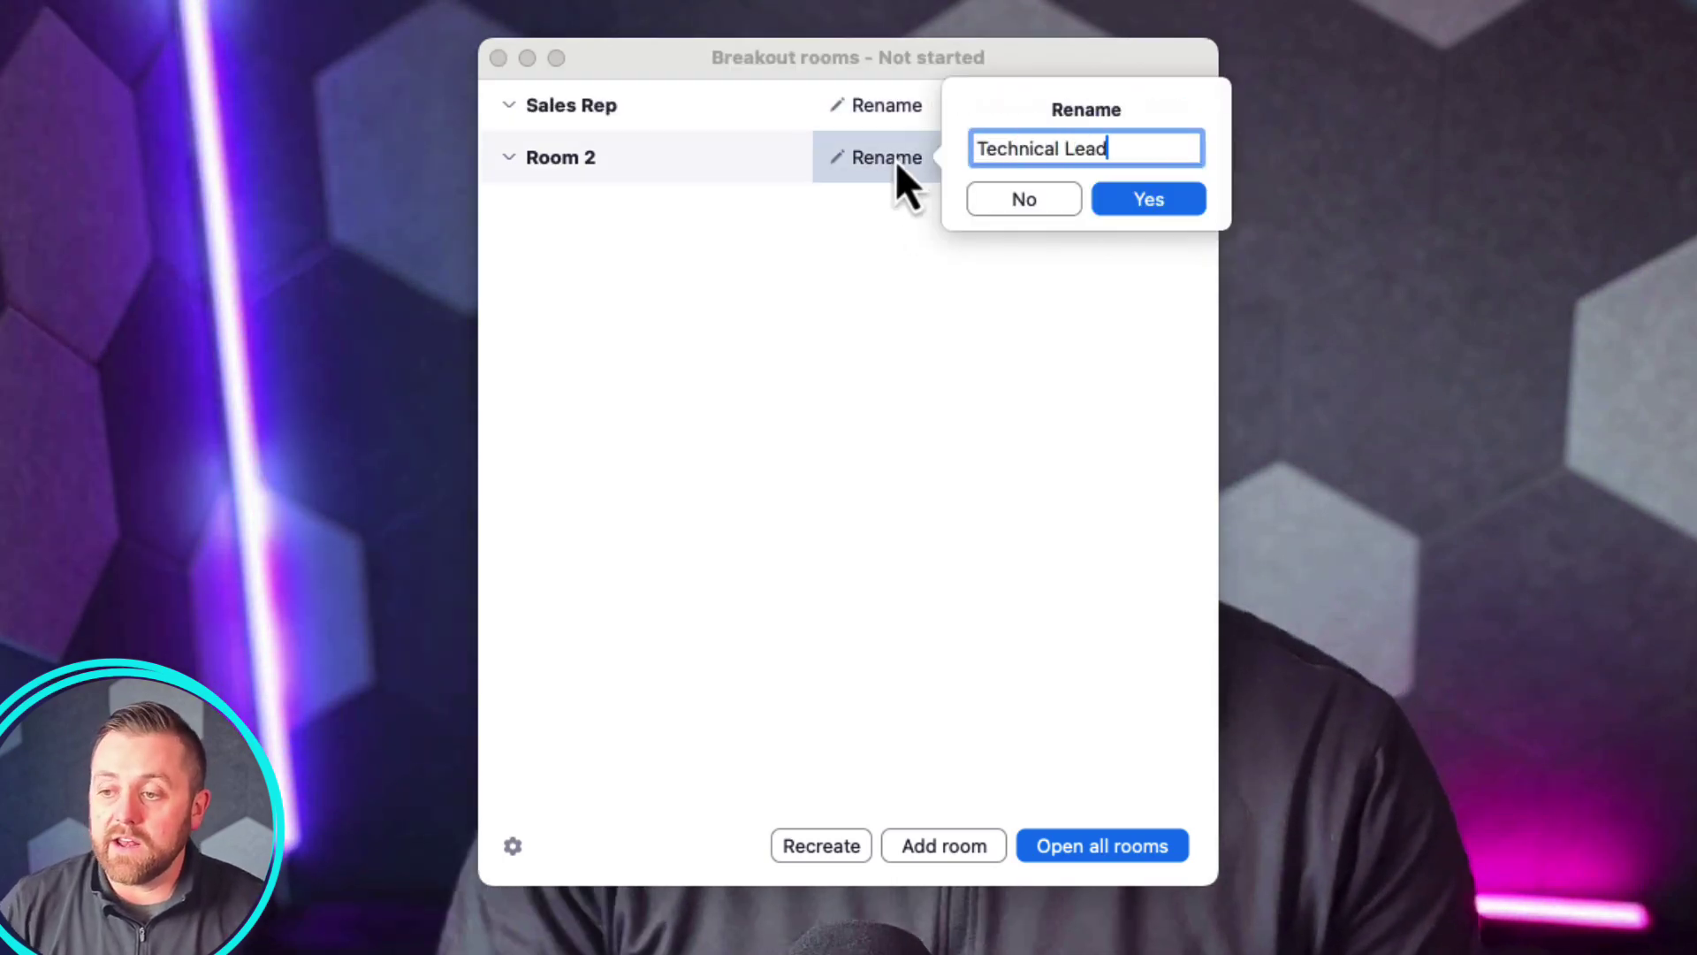
key("Return")
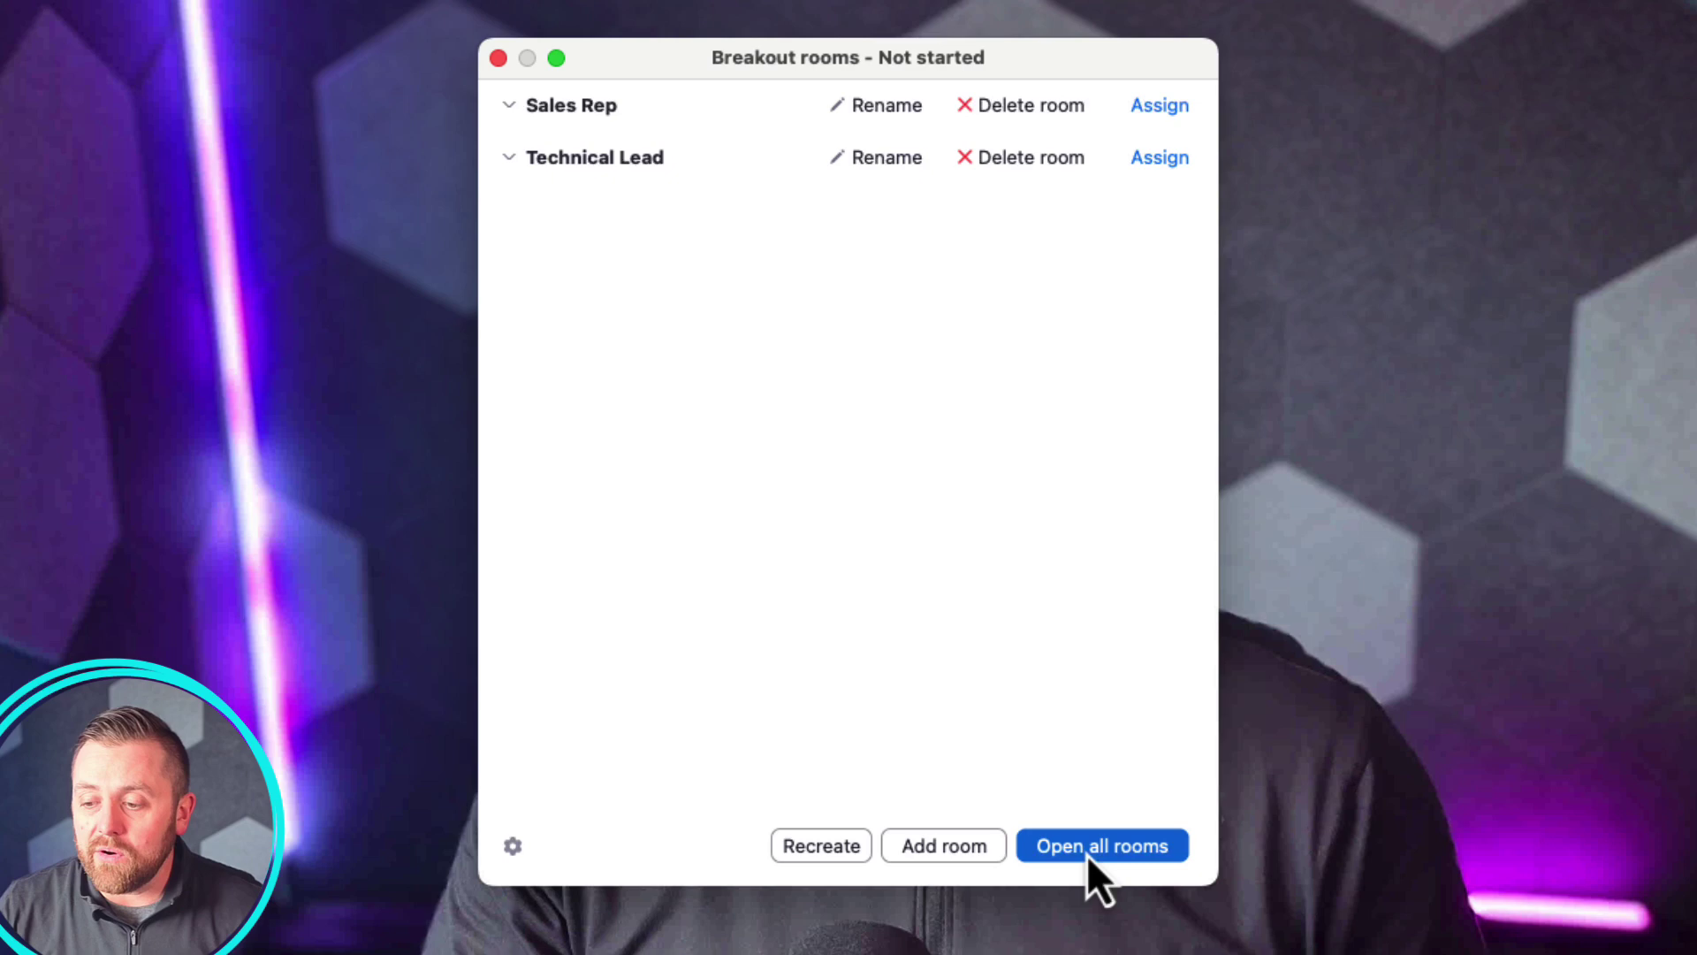
Step: Open the Sales Rep and Technical Lead breakout rooms, then review participants and return to the room list
left_click(1087, 852)
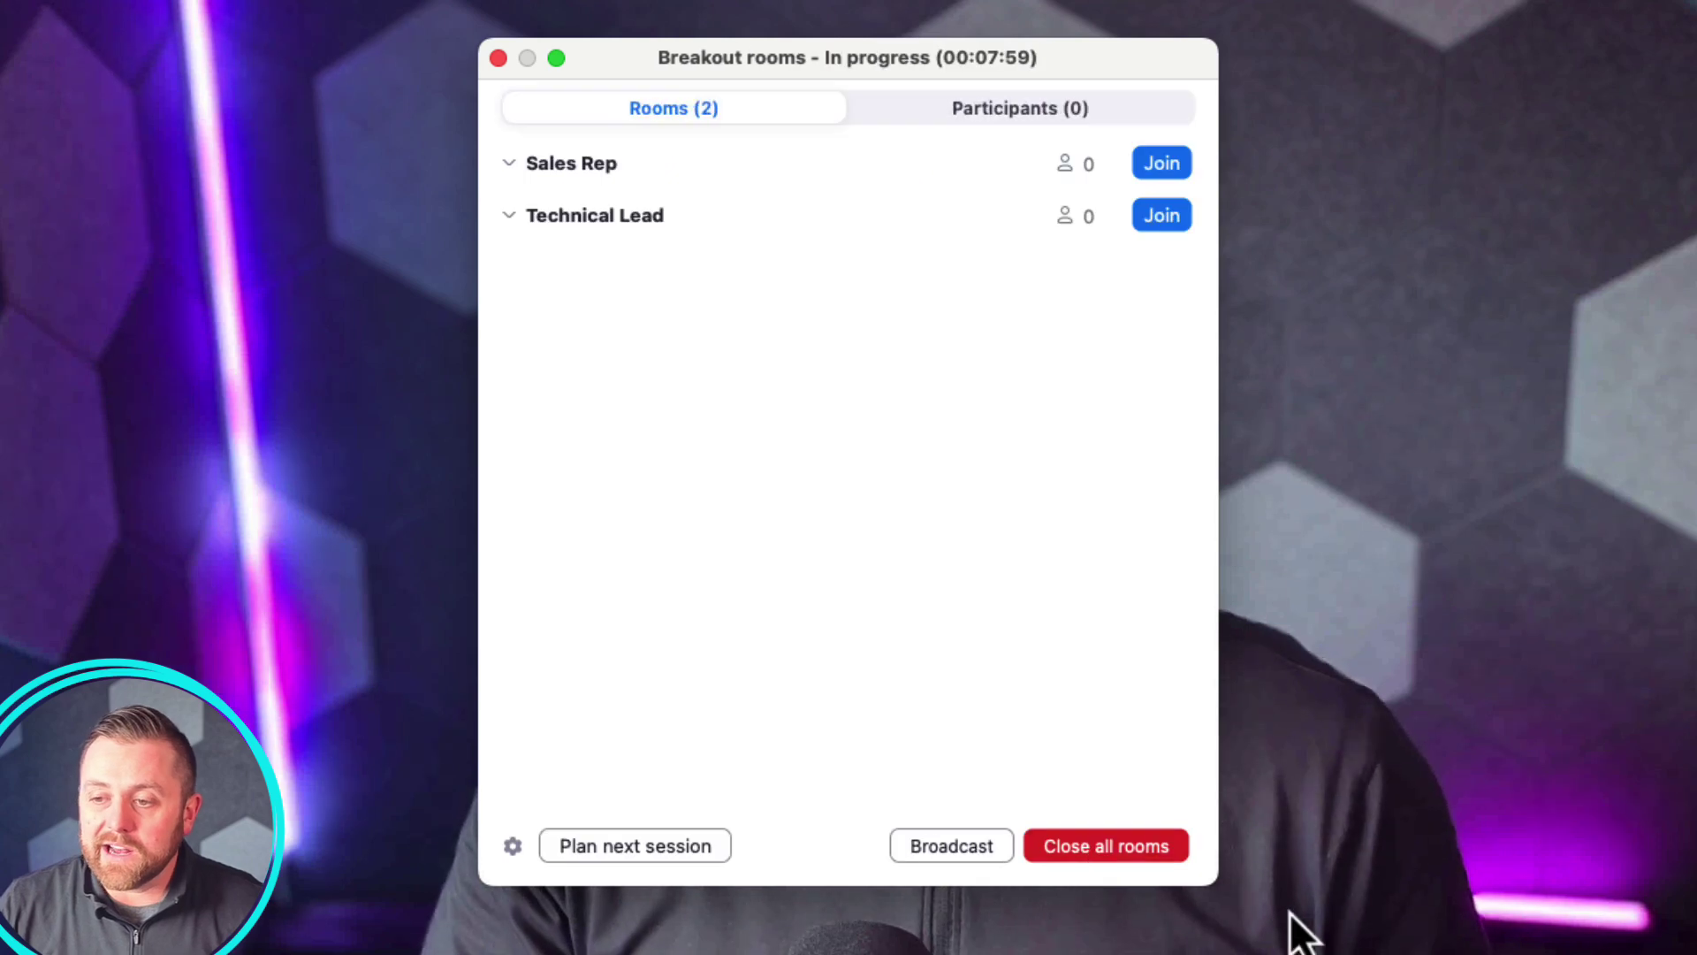
left_click(1036, 111)
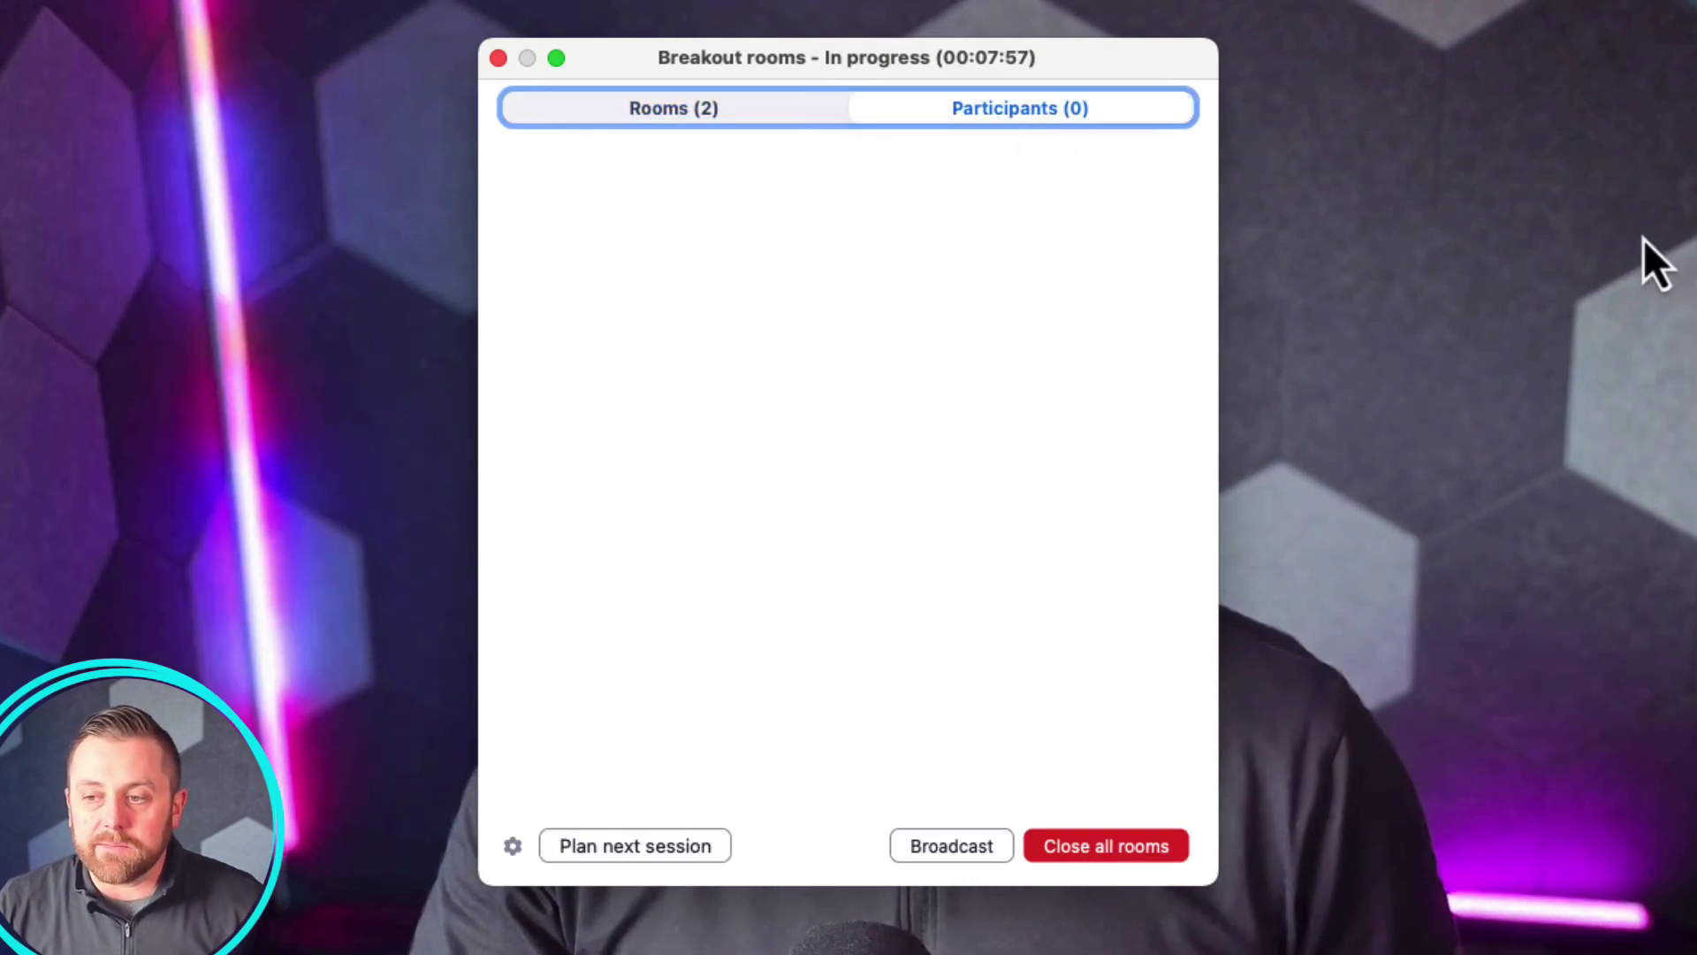
left_click(721, 113)
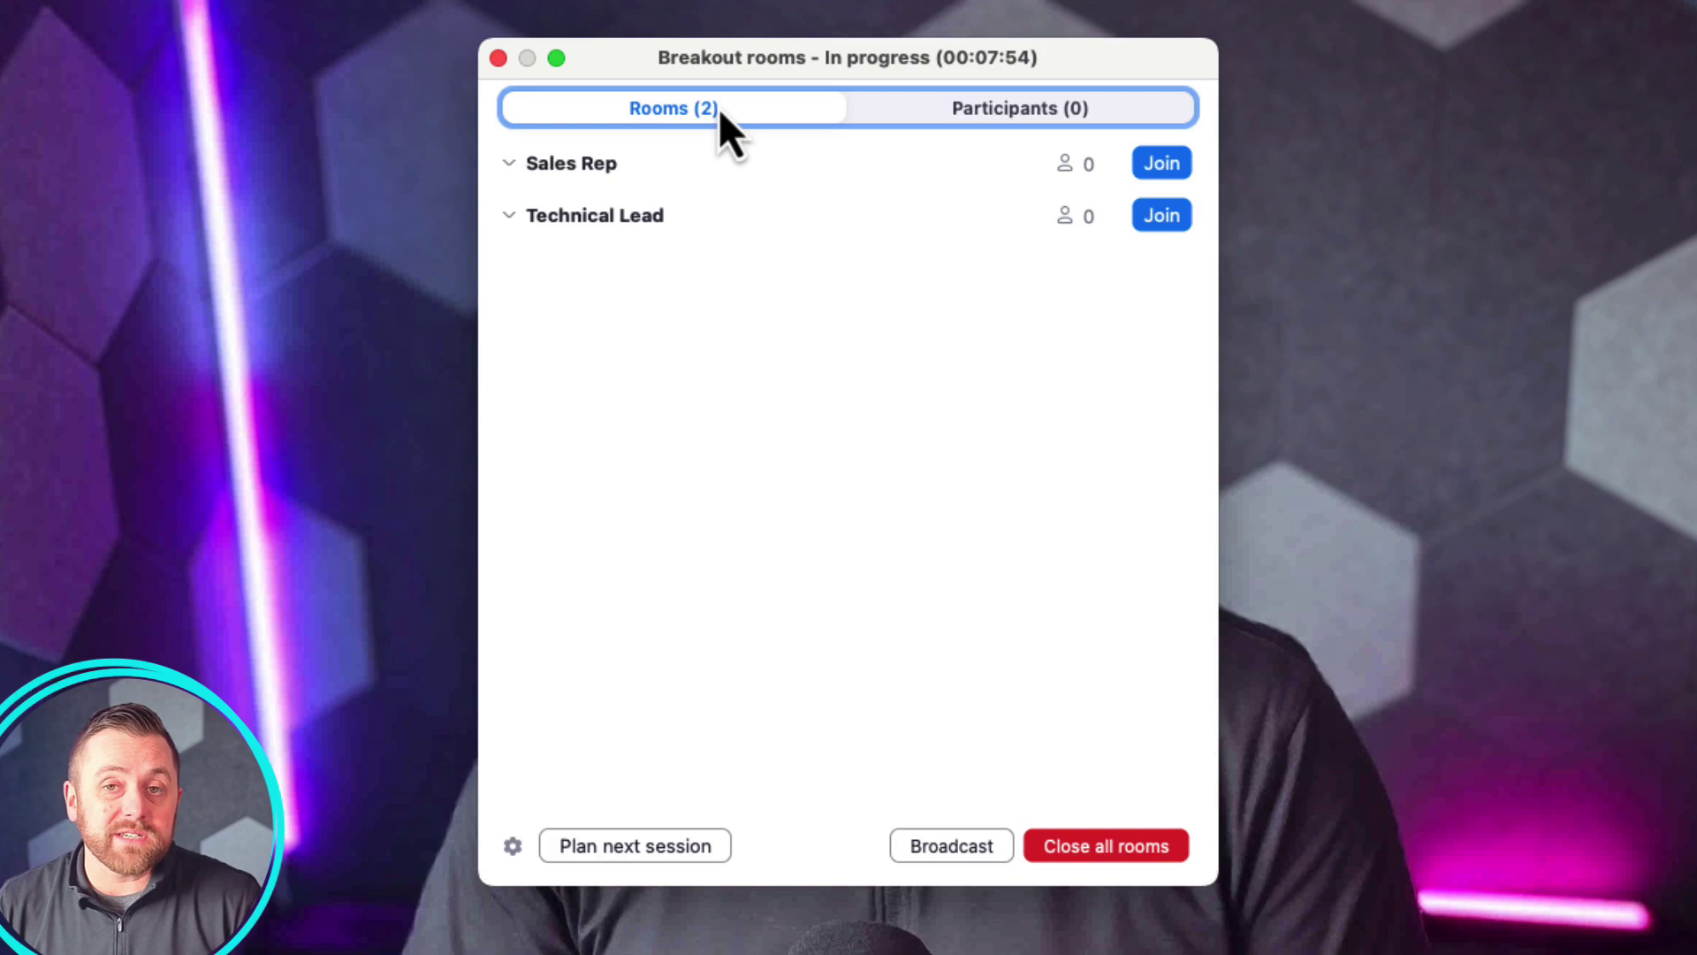